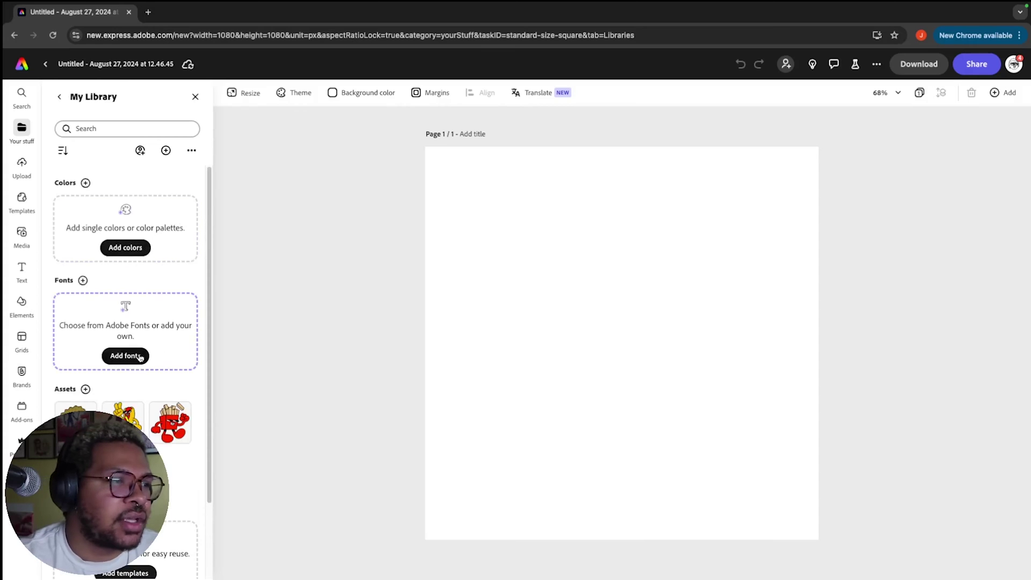
Step: Upload the three mushroom character PNGs from the 1x folder, including Asset 1-8.png, to the library's assets
{"action": "scroll", "coordinate": [110, 408], "scroll_direction": "down", "scroll_amount": 3}
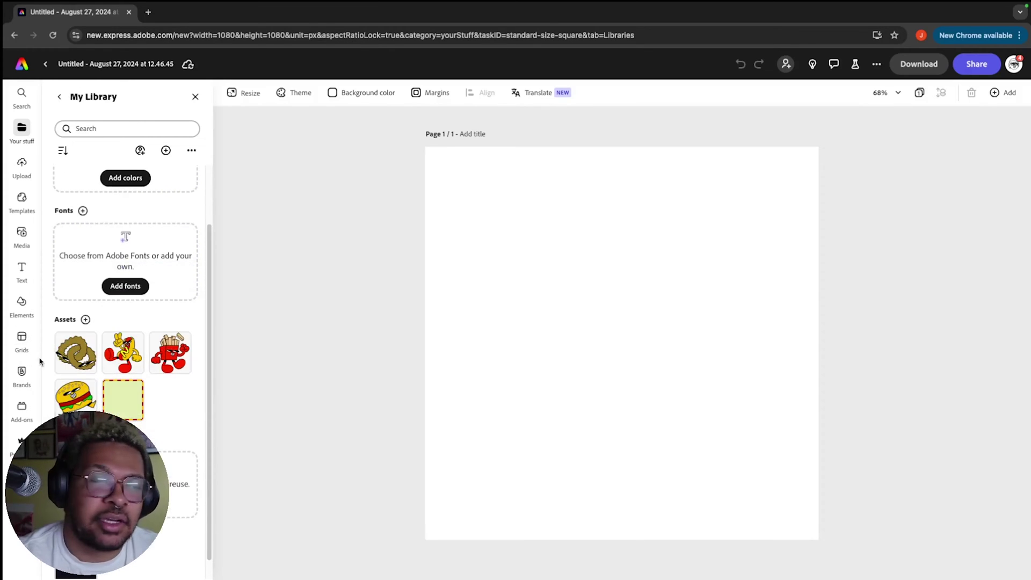
{"action": "left_click", "coordinate": [85, 319]}
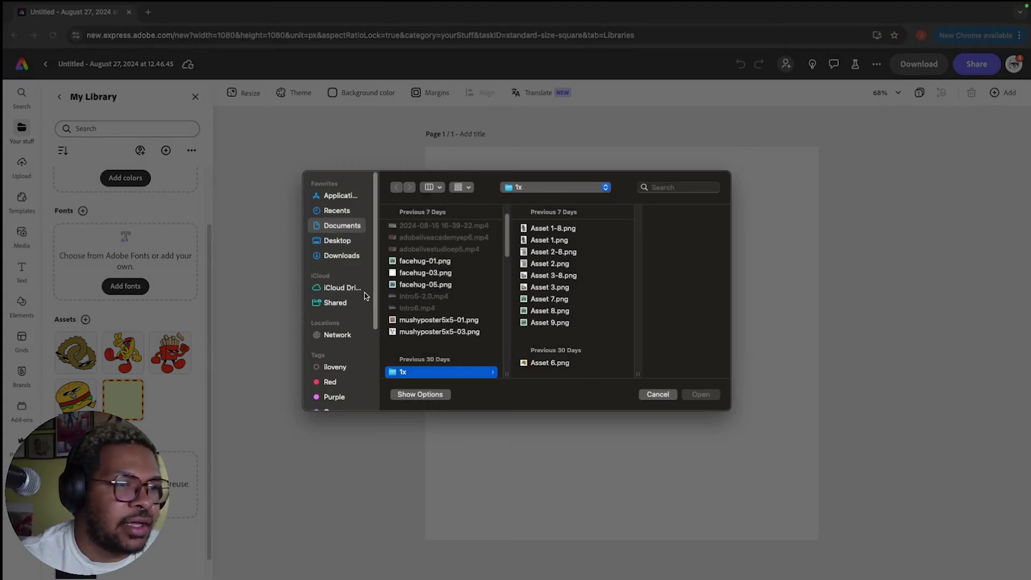
{"action": "left_click", "coordinate": [512, 229]}
{"action": "left_click", "coordinate": [510, 241]}
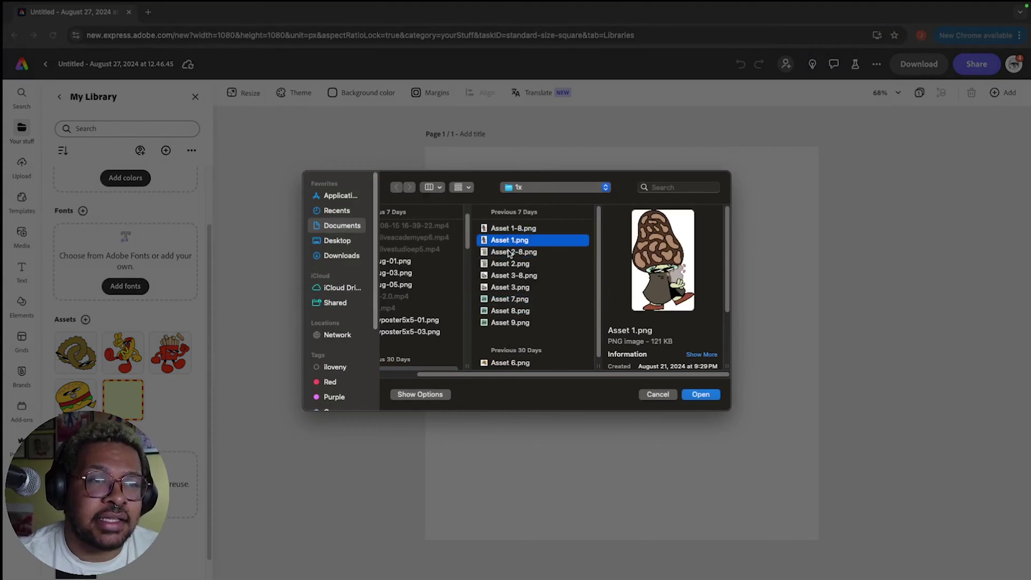
{"action": "left_click", "coordinate": [510, 253]}
{"action": "left_click", "coordinate": [525, 225]}
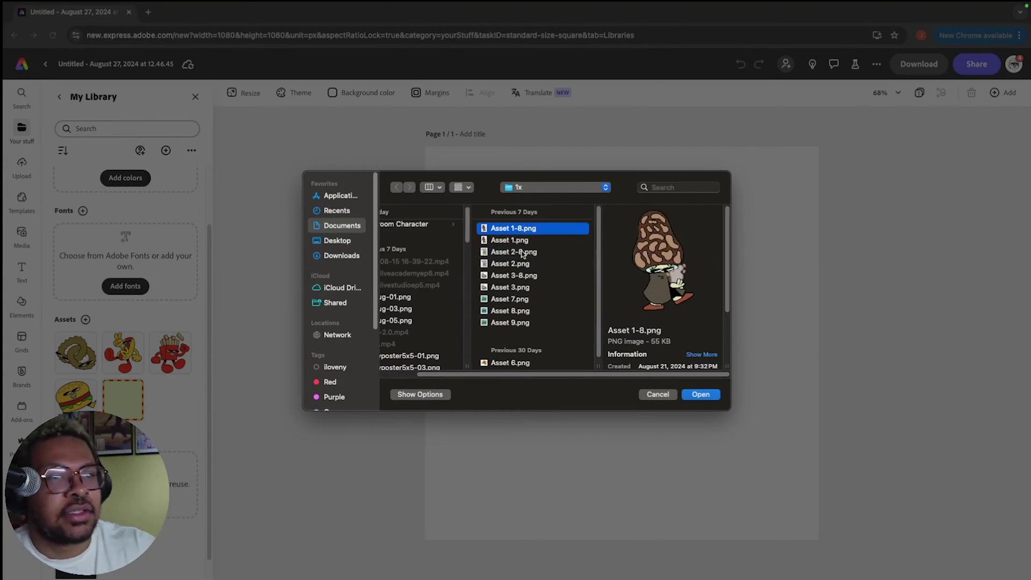
{"action": "key", "text": "Return"}
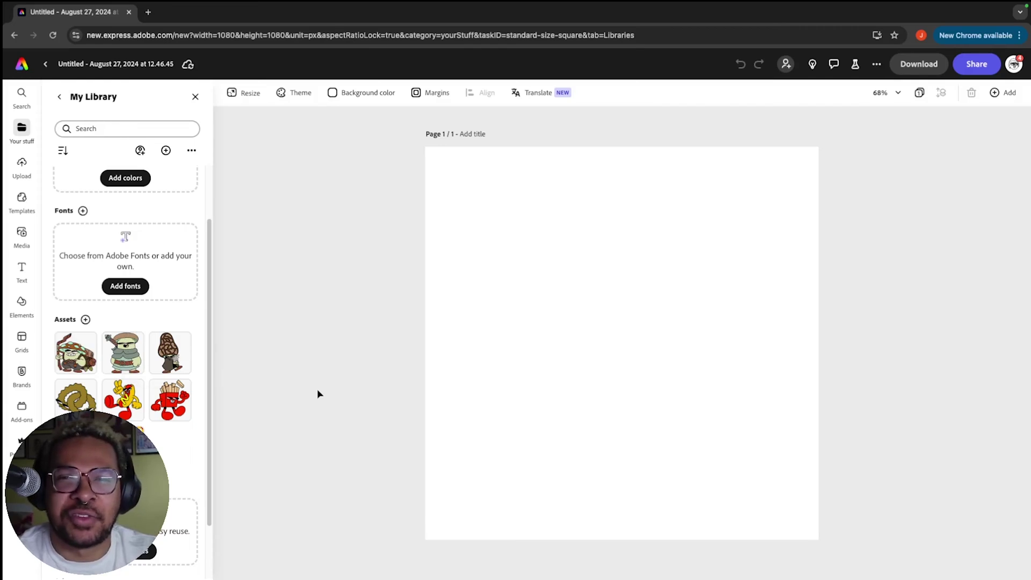
Step: Add a custom color swatch with hex value 8E675B to the library's colors
{"action": "scroll", "coordinate": [206, 189], "scroll_direction": "up", "scroll_amount": 2}
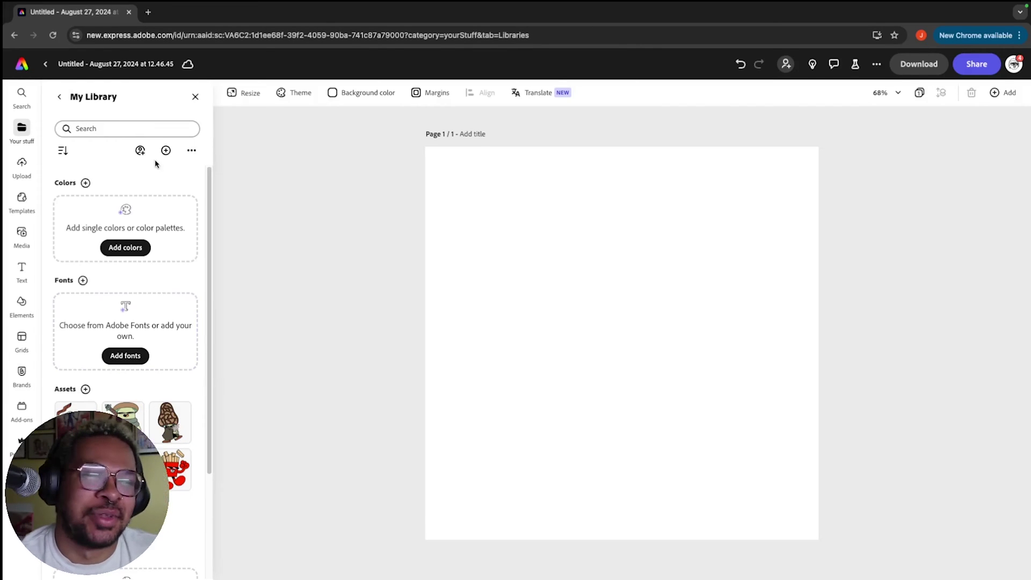
{"action": "left_click", "coordinate": [120, 250]}
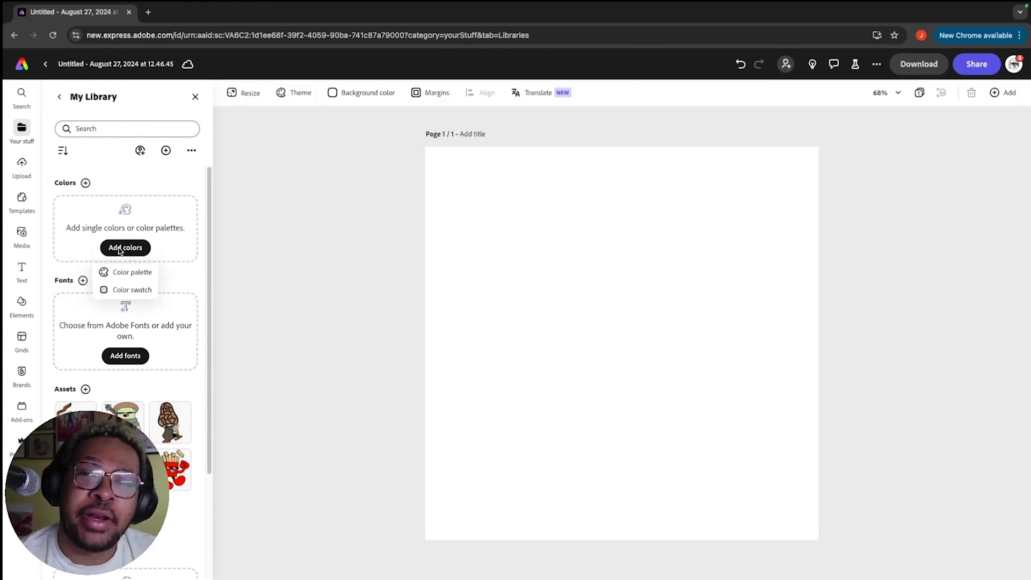
{"action": "left_click", "coordinate": [141, 290]}
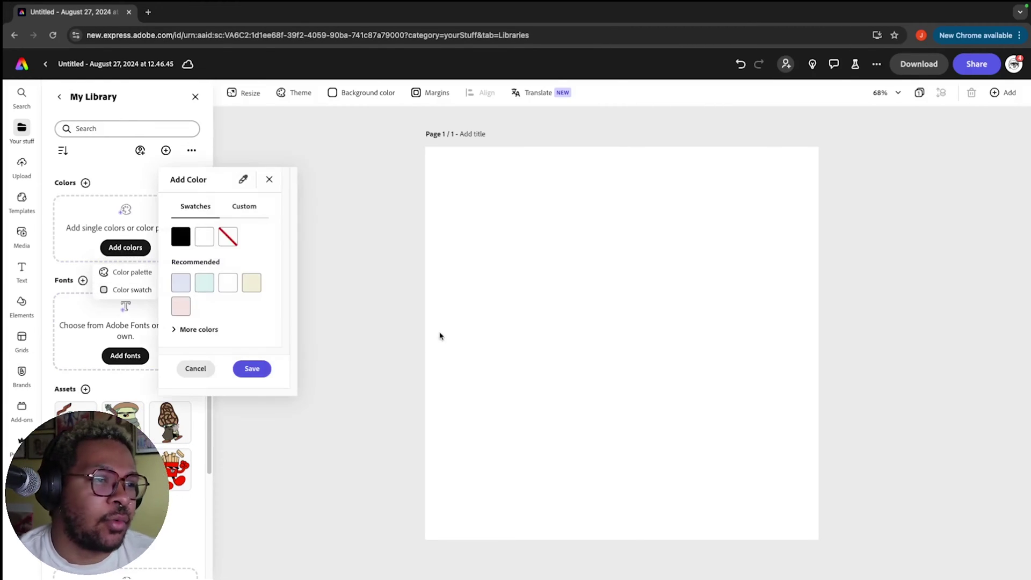
{"action": "left_click", "coordinate": [229, 233]}
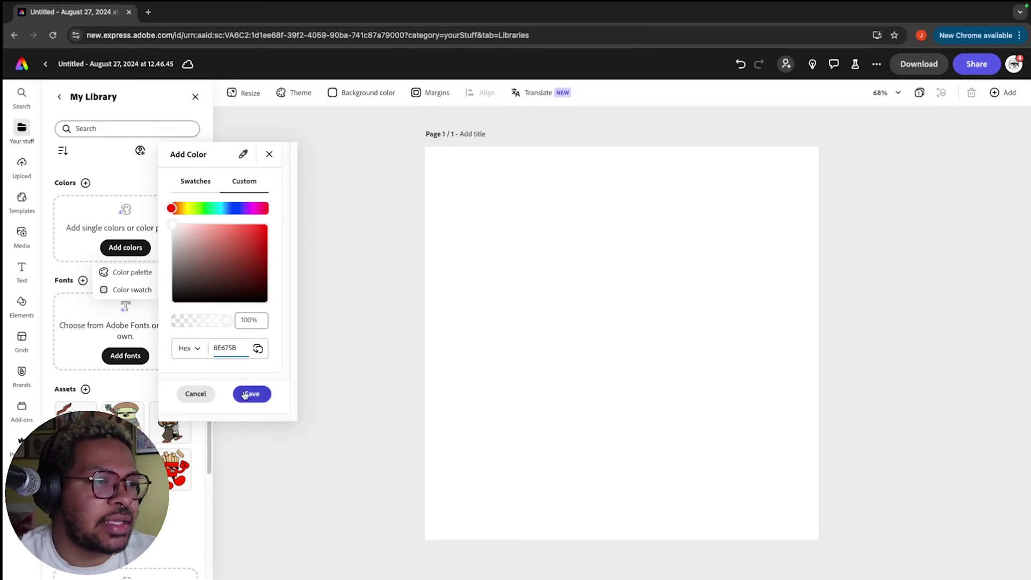
{"action": "left_click", "coordinate": [245, 395]}
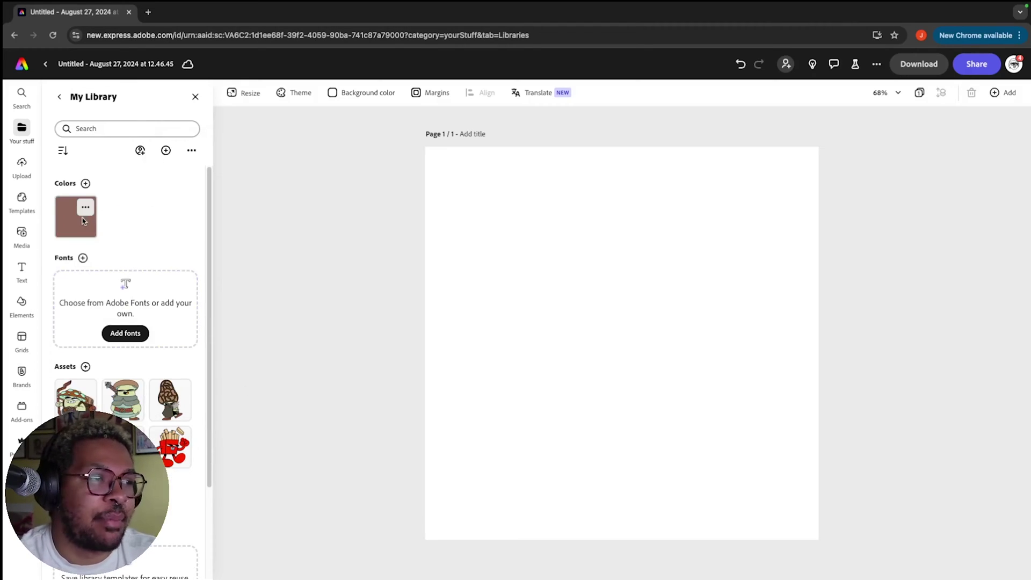
Step: Add a solid rectangle shape to the page and enlarge it from the upper-left corner to cover the whole page
{"action": "left_click", "coordinate": [22, 304]}
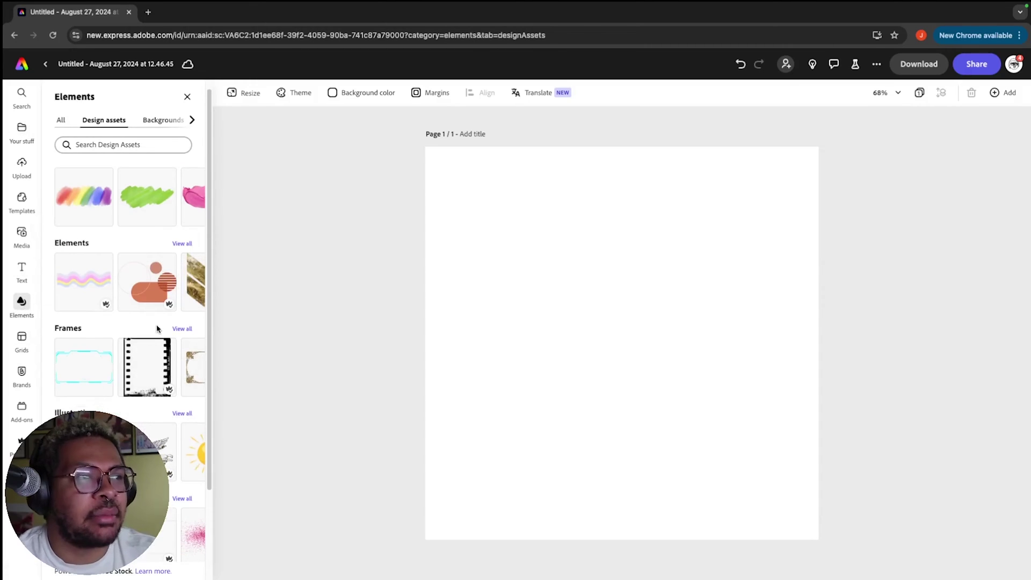
{"action": "left_click", "coordinate": [76, 290]}
{"action": "left_click_drag", "start_coordinate": [641, 350], "coordinate": [497, 220]}
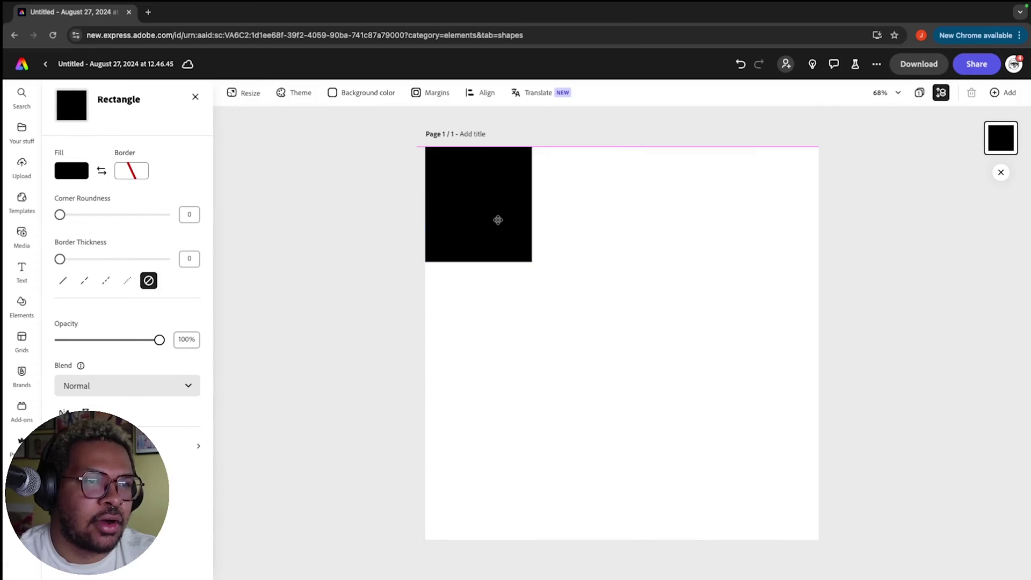
{"action": "left_click_drag", "start_coordinate": [533, 263], "coordinate": [811, 540]}
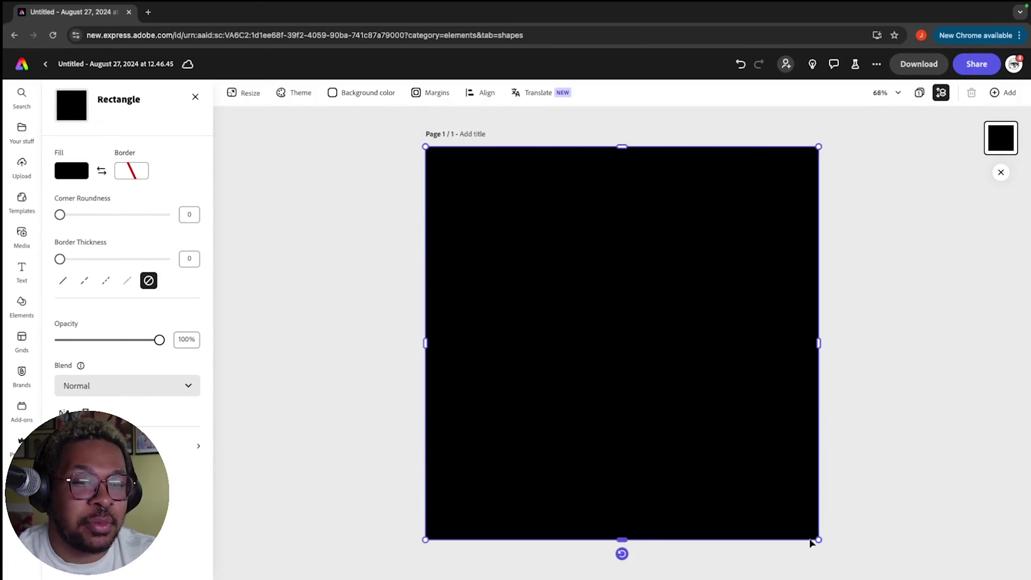
{"action": "left_click", "coordinate": [905, 435]}
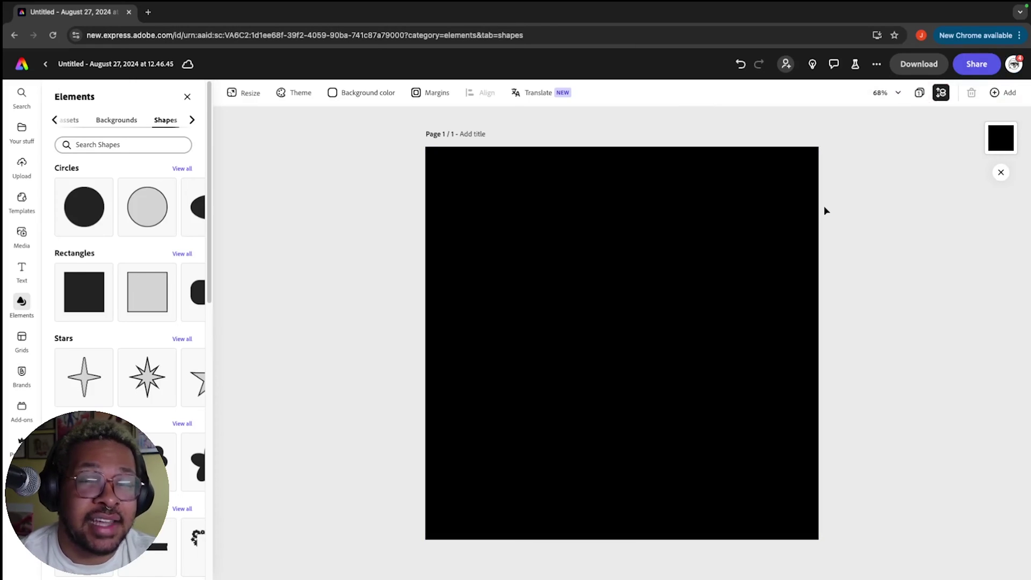
Step: Fill the full-page rectangle with the brown color saved in My Library
{"action": "left_click", "coordinate": [712, 198]}
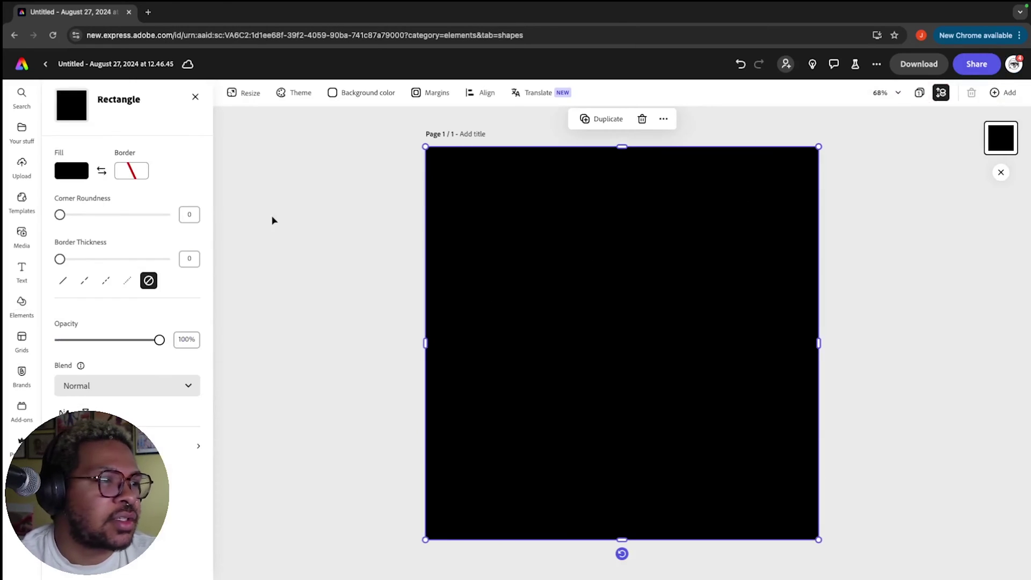
{"action": "left_click", "coordinate": [67, 167]}
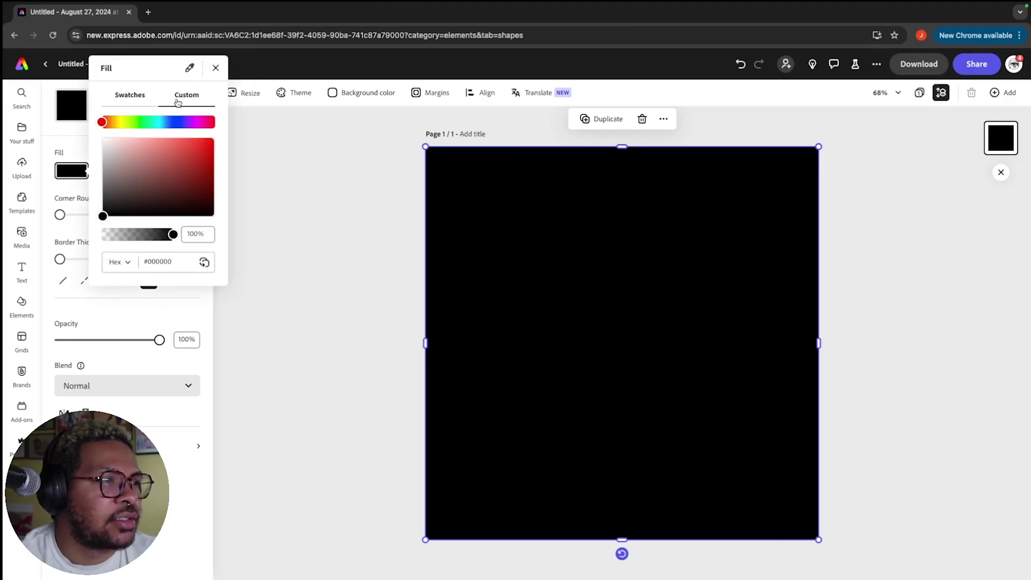
{"action": "left_click", "coordinate": [119, 92]}
{"action": "left_click", "coordinate": [108, 255]}
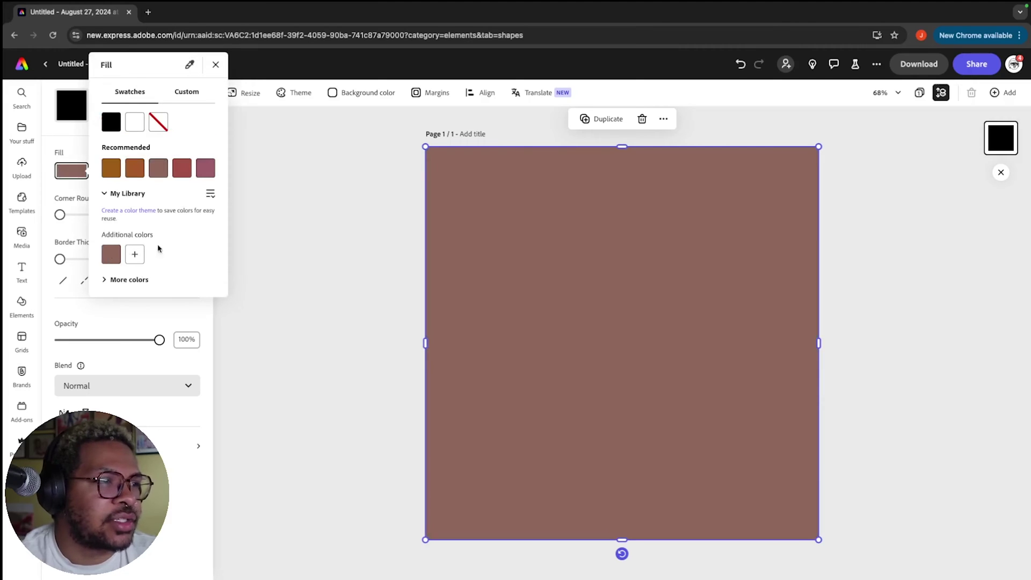
{"action": "left_click", "coordinate": [477, 230]}
{"action": "left_click", "coordinate": [912, 262]}
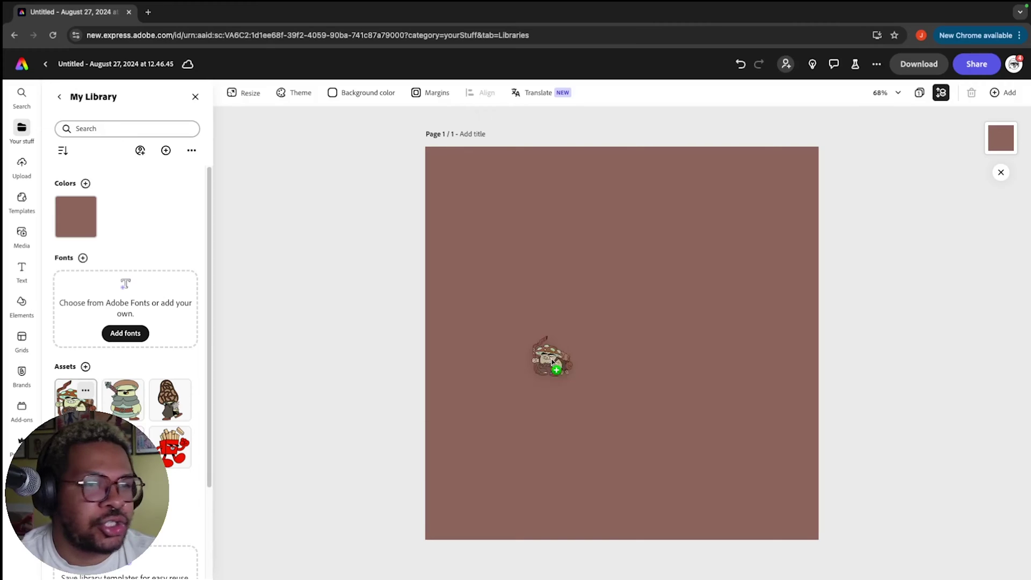
Step: Place the staff-carrying mushroom from the library, delete its duplicate copy, and move the remaining one toward the page's upper left
{"action": "left_click_drag", "start_coordinate": [561, 375], "coordinate": [561, 375]}
{"action": "left_click", "coordinate": [824, 341]}
{"action": "left_click", "coordinate": [636, 357]}
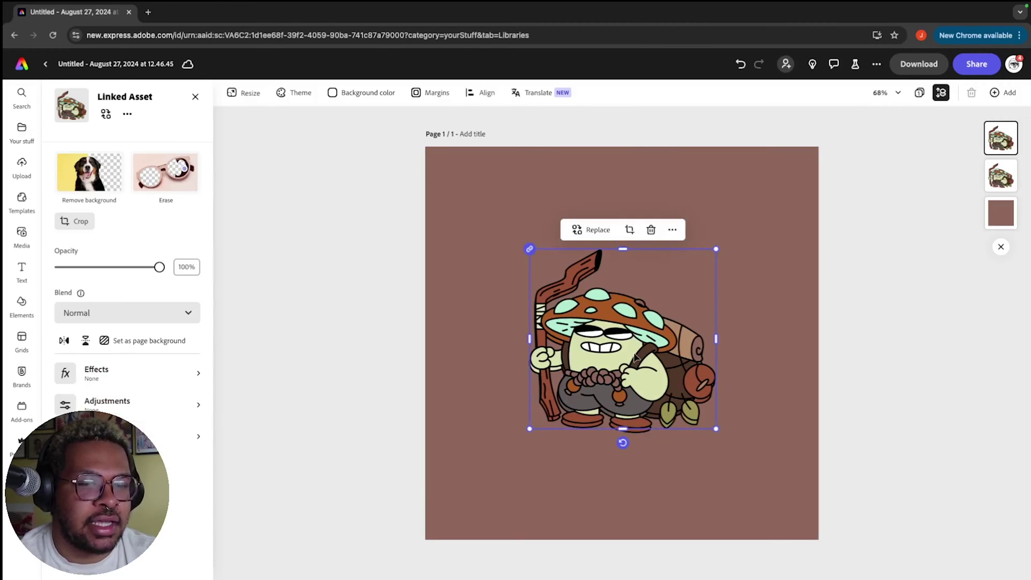
{"action": "key", "text": "Delete"}
{"action": "left_click_drag", "start_coordinate": [635, 358], "coordinate": [591, 293]}
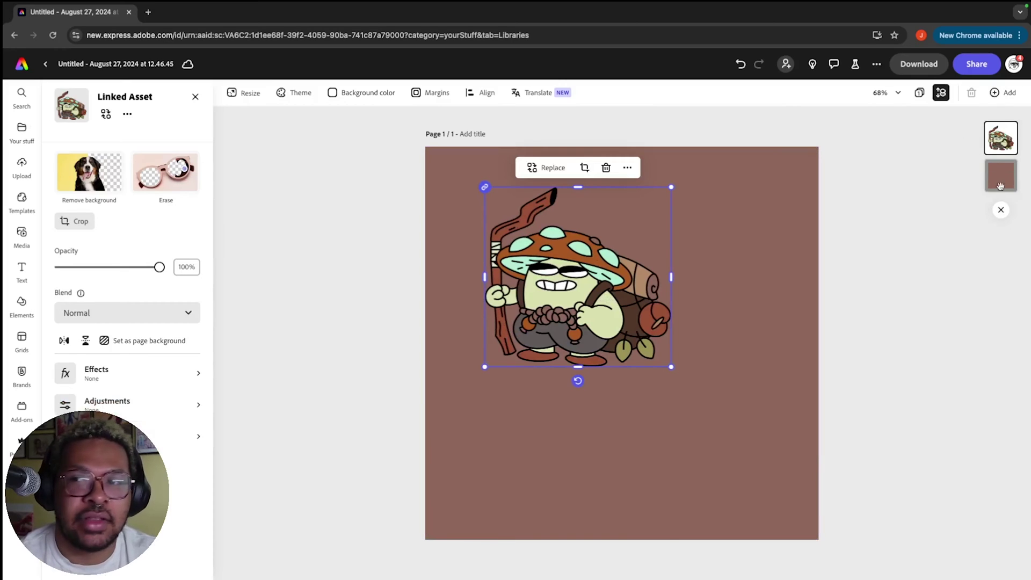
Step: Add the mace-carrying mushroom and the morel mushroom from the library to the page
{"action": "left_click", "coordinate": [22, 235]}
{"action": "left_click", "coordinate": [21, 201]}
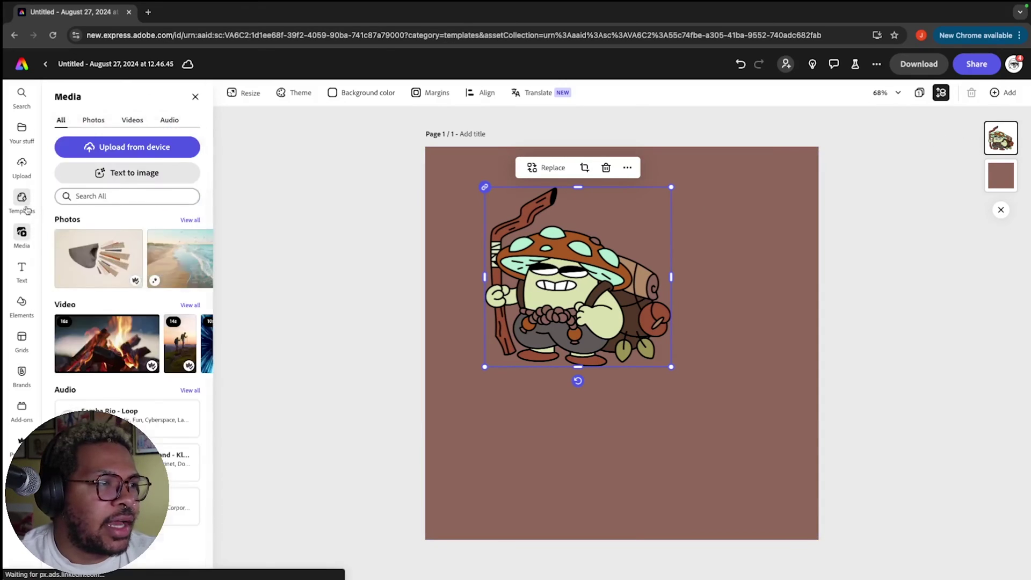
{"action": "left_click", "coordinate": [22, 135]}
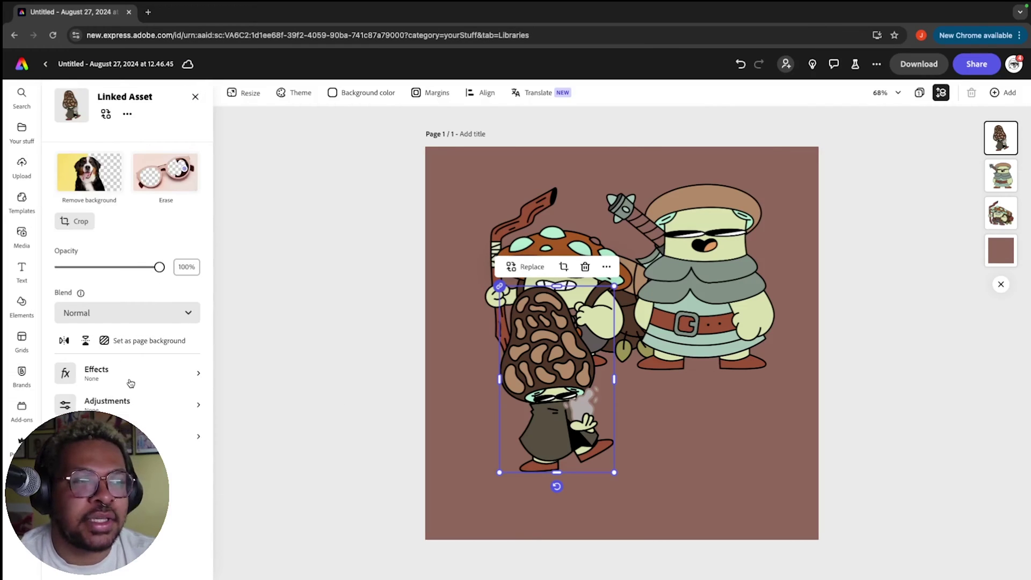
Step: Examine the effects, adjustments and animation options available for the morel mushroom
{"action": "left_click", "coordinate": [132, 383]}
{"action": "scroll", "coordinate": [178, 520], "scroll_direction": "down", "scroll_amount": 2}
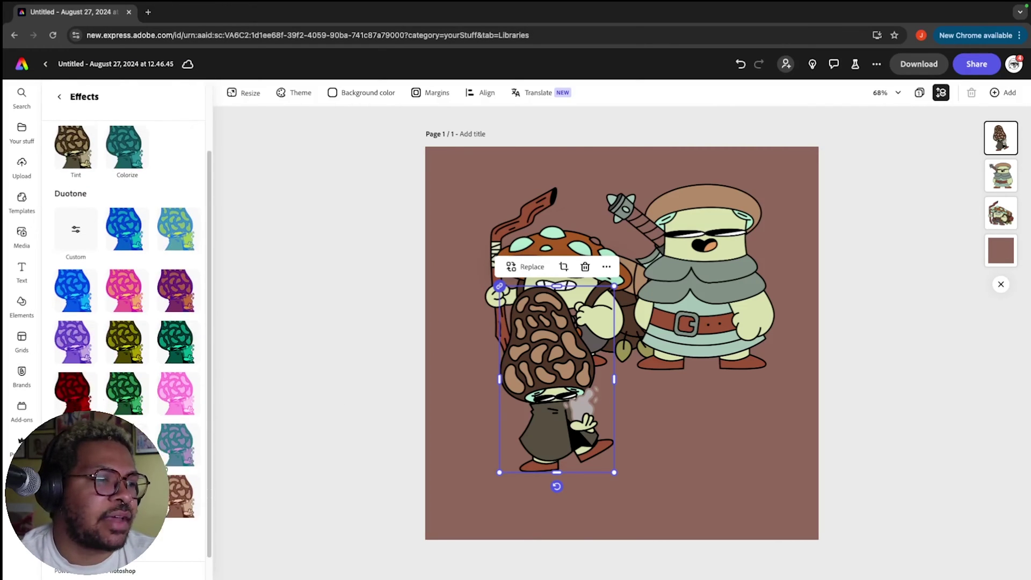
{"action": "scroll", "coordinate": [116, 200], "scroll_direction": "up", "scroll_amount": 2}
{"action": "left_click", "coordinate": [59, 96]}
{"action": "left_click", "coordinate": [92, 404]}
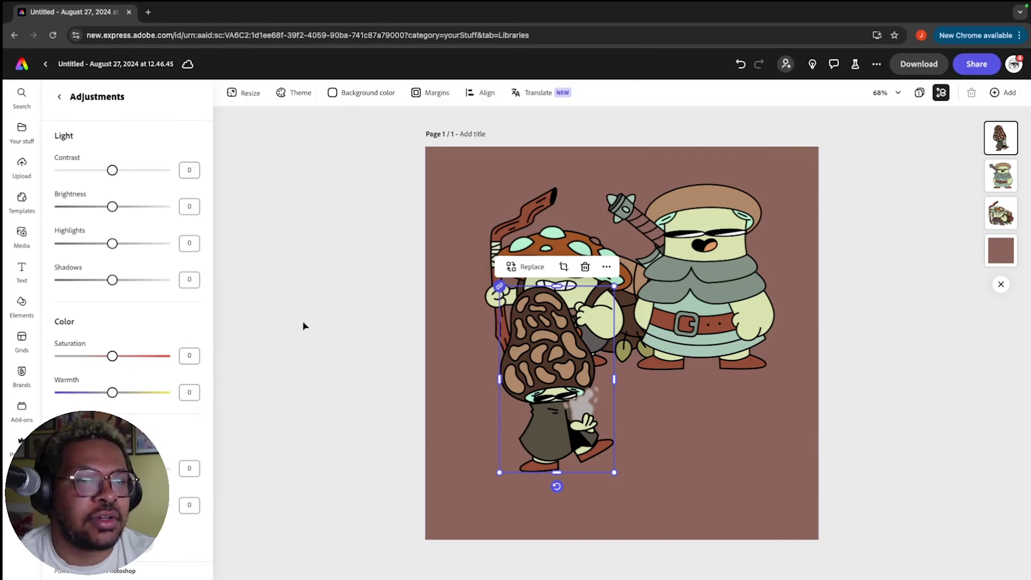
{"action": "left_click", "coordinate": [59, 97]}
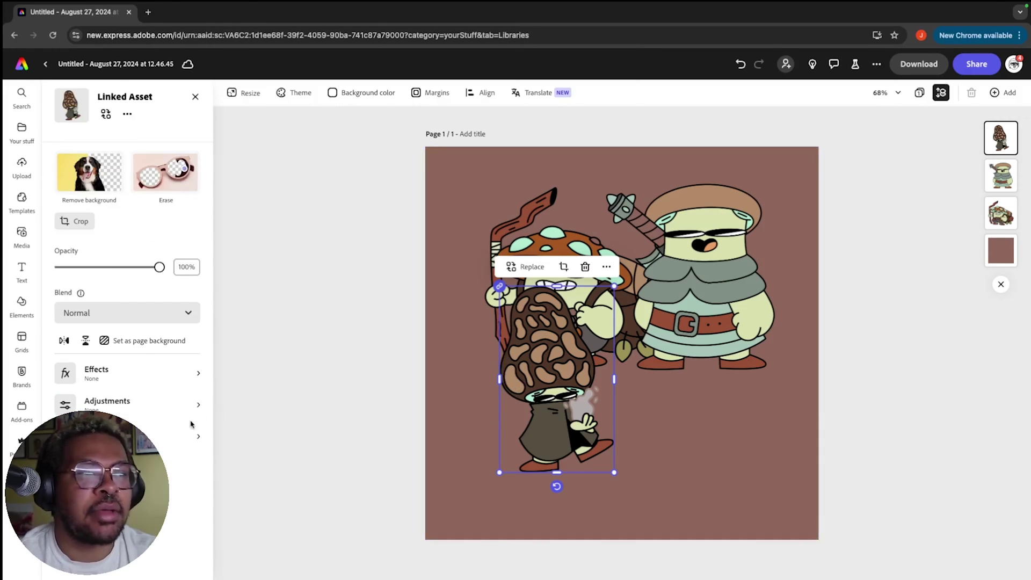
{"action": "left_click", "coordinate": [129, 436]}
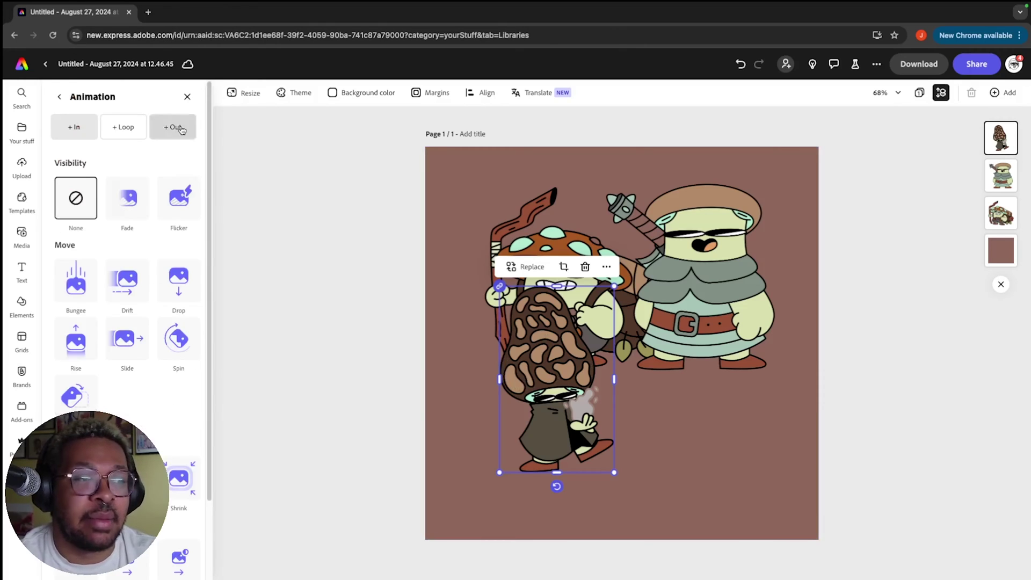
Step: Arrange the characters with the morel at the page's upper left, the mace carrier at the upper right and the staff carrier below
{"action": "left_click_drag", "start_coordinate": [550, 415], "coordinate": [620, 425]}
{"action": "left_click_drag", "start_coordinate": [627, 297], "coordinate": [627, 321]}
{"action": "key", "text": "super+z"}
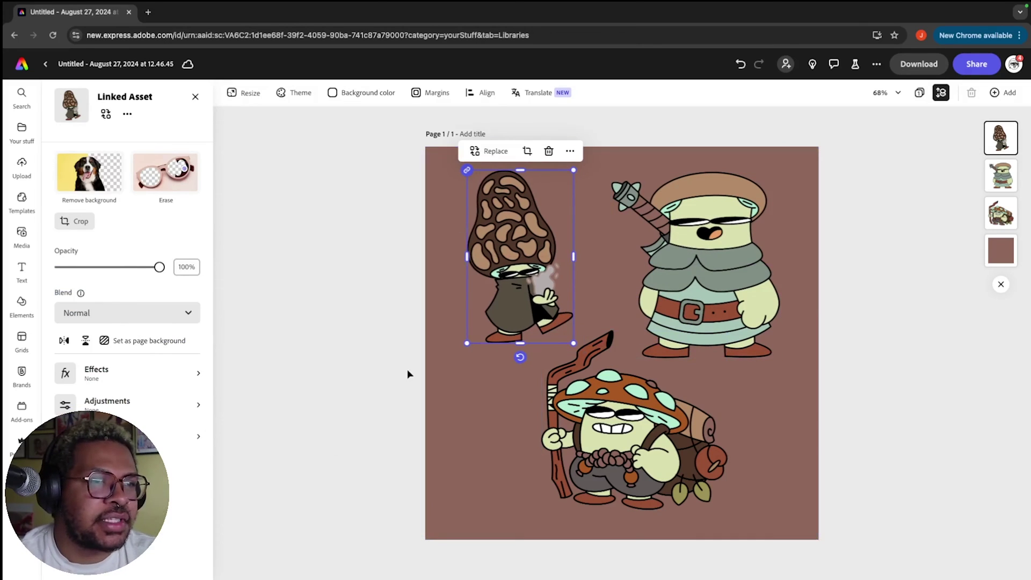
Step: Try the Jitter loop animation on the morel mushroom and raise its intensity above 18
{"action": "left_click", "coordinate": [113, 437]}
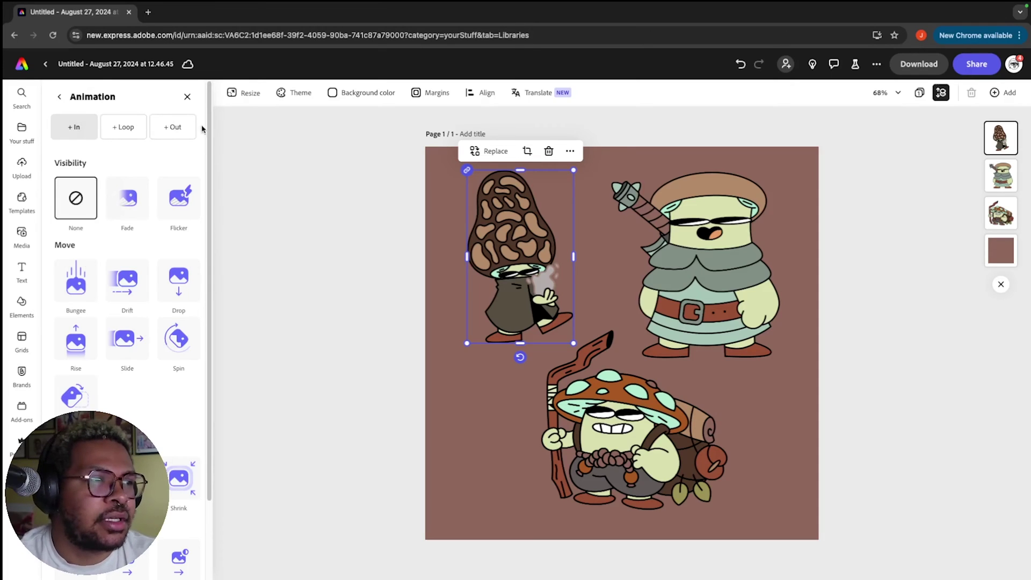
{"action": "left_click", "coordinate": [129, 138]}
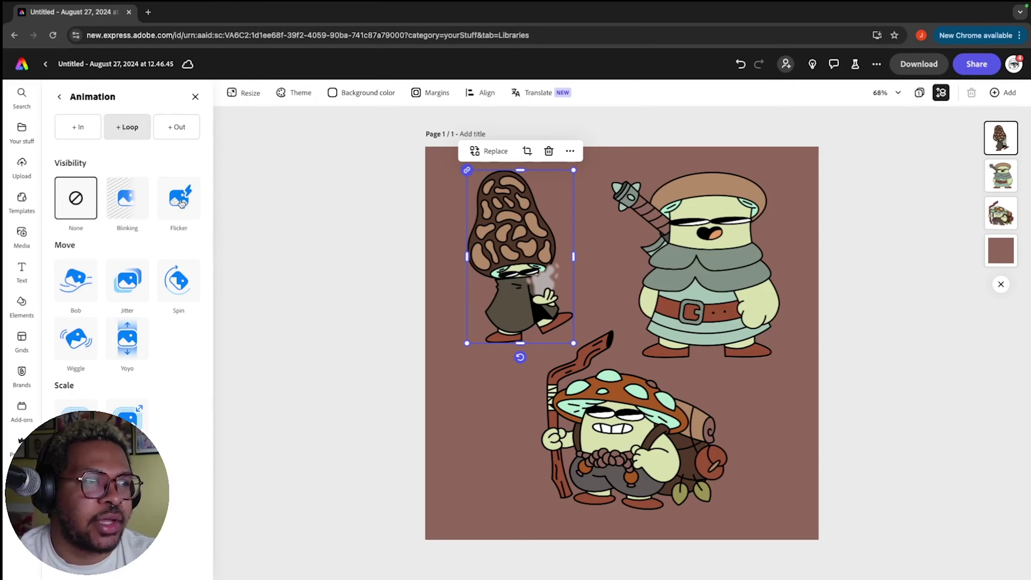
{"action": "left_click", "coordinate": [114, 285]}
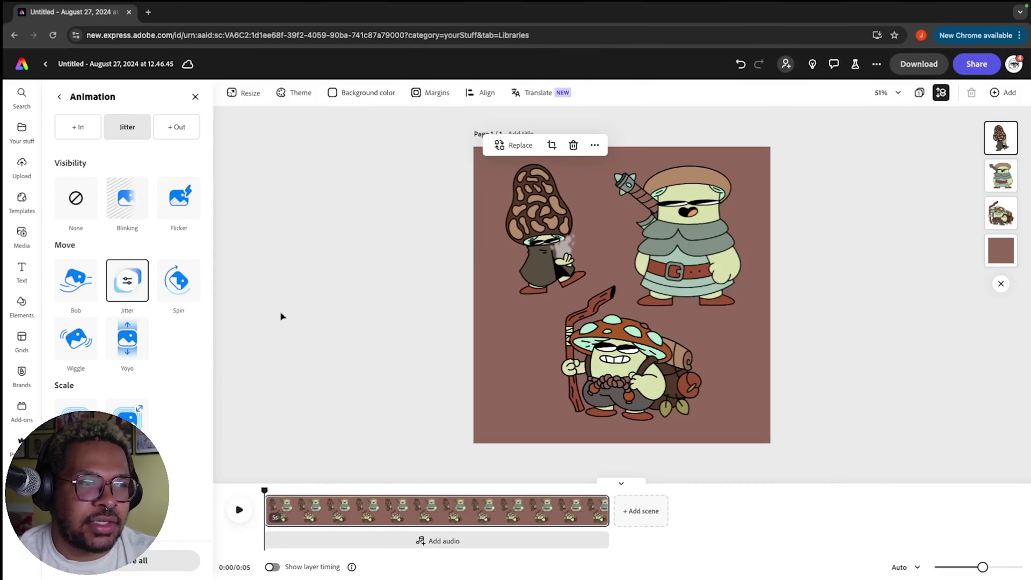
{"action": "left_click", "coordinate": [131, 287]}
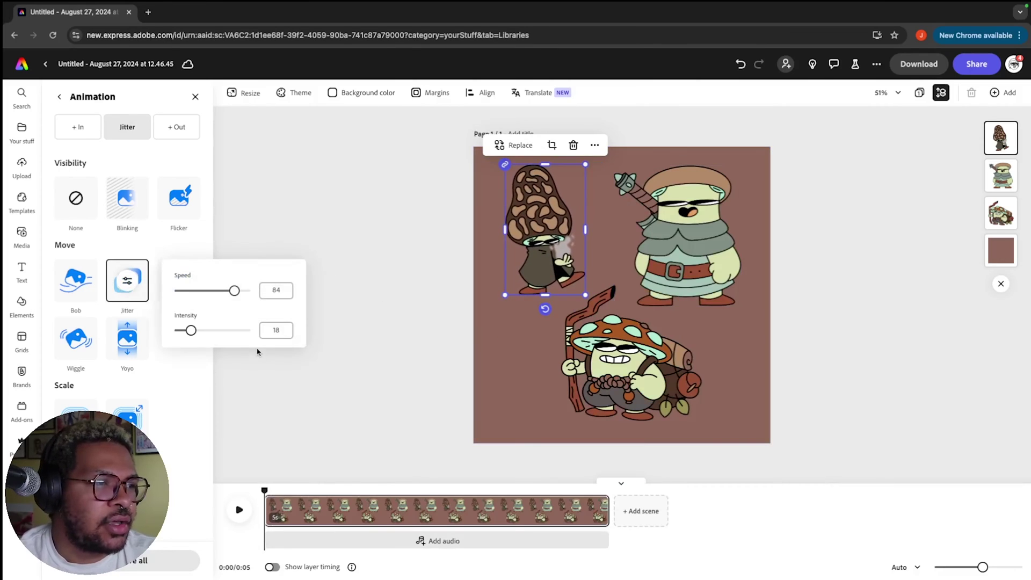
{"action": "left_click_drag", "start_coordinate": [191, 330], "coordinate": [214, 330]}
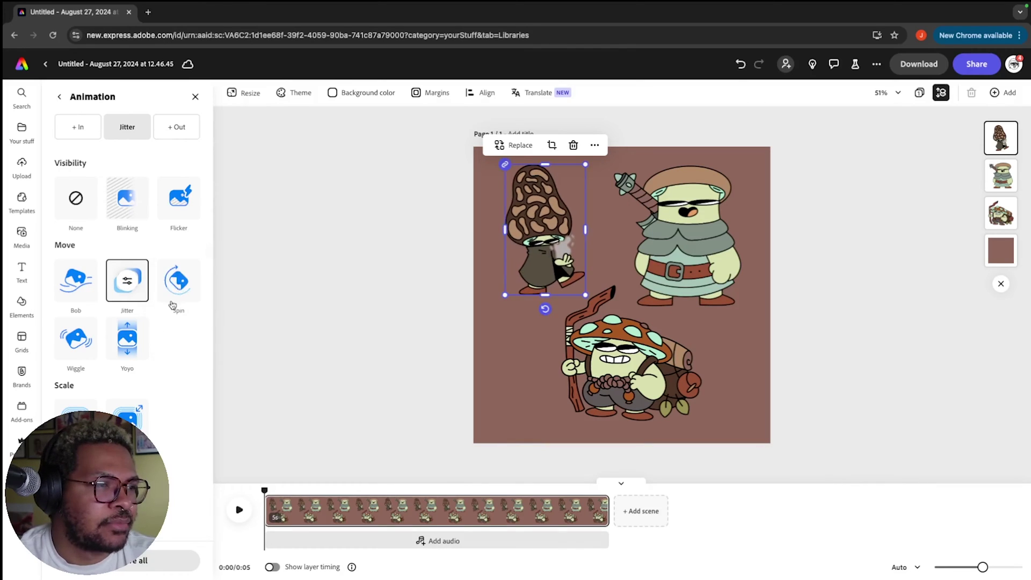
Step: Try the Spin and Yoyo loop animations on the morel mushroom
{"action": "left_click", "coordinate": [179, 285]}
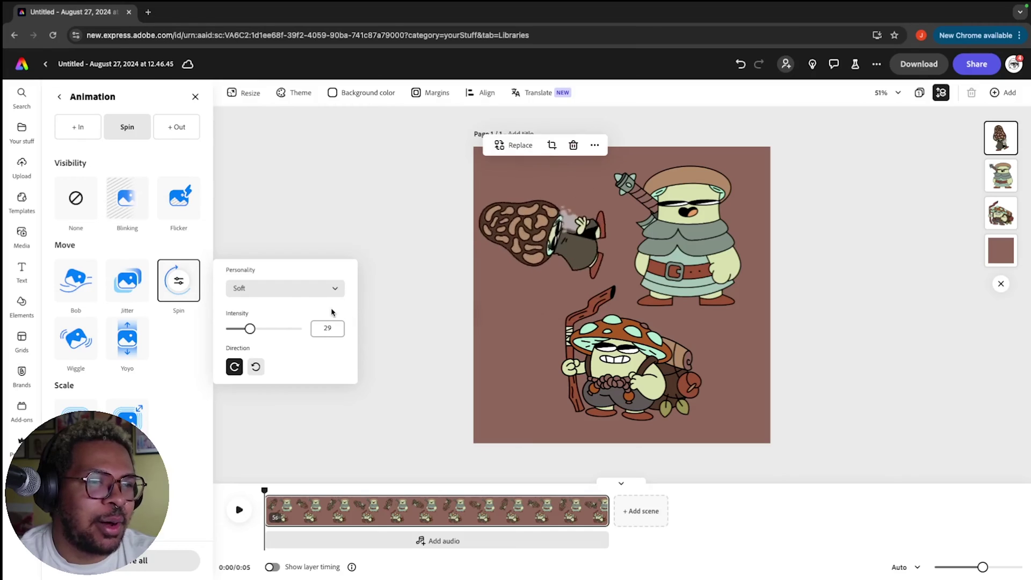
{"action": "left_click", "coordinate": [134, 353]}
{"action": "left_click", "coordinate": [128, 342]}
Step: Apply the Wiggle loop animation to the morel mushroom and open its settings
{"action": "left_click", "coordinate": [75, 337]}
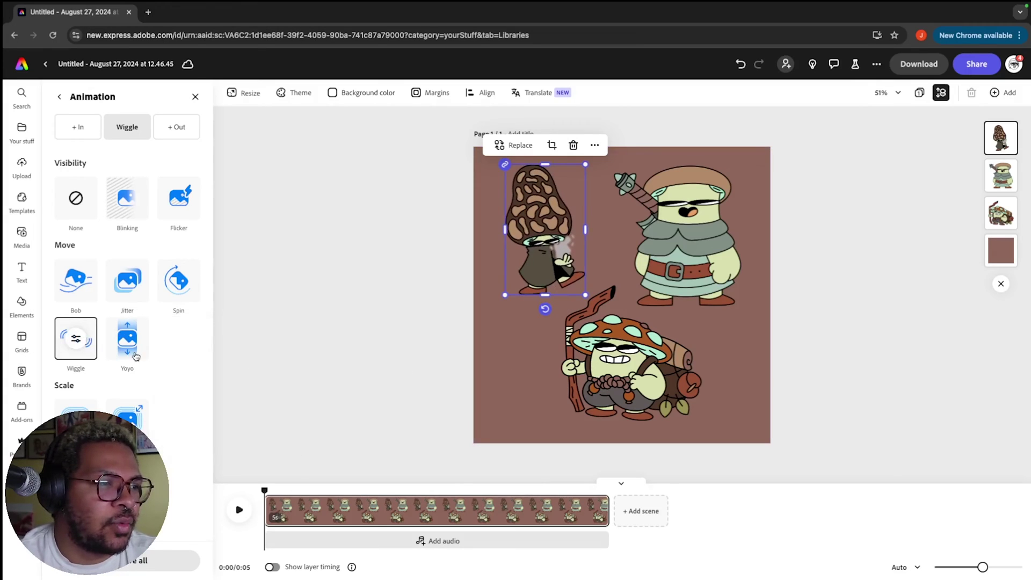
{"action": "left_click", "coordinate": [77, 342]}
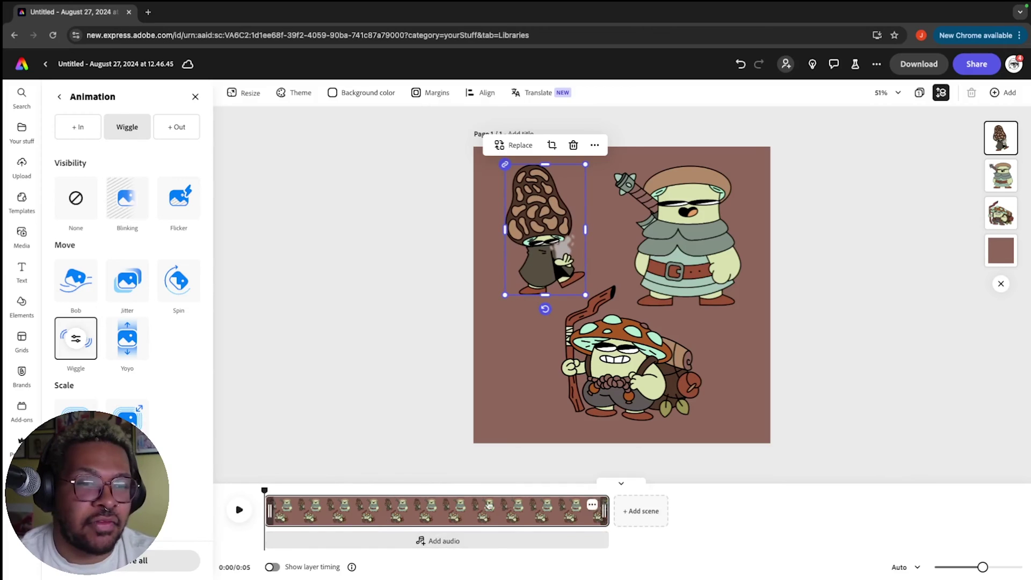
Step: Apply the Breathe loop animation to the staff-carrying mushroom
{"action": "left_click", "coordinate": [611, 365]}
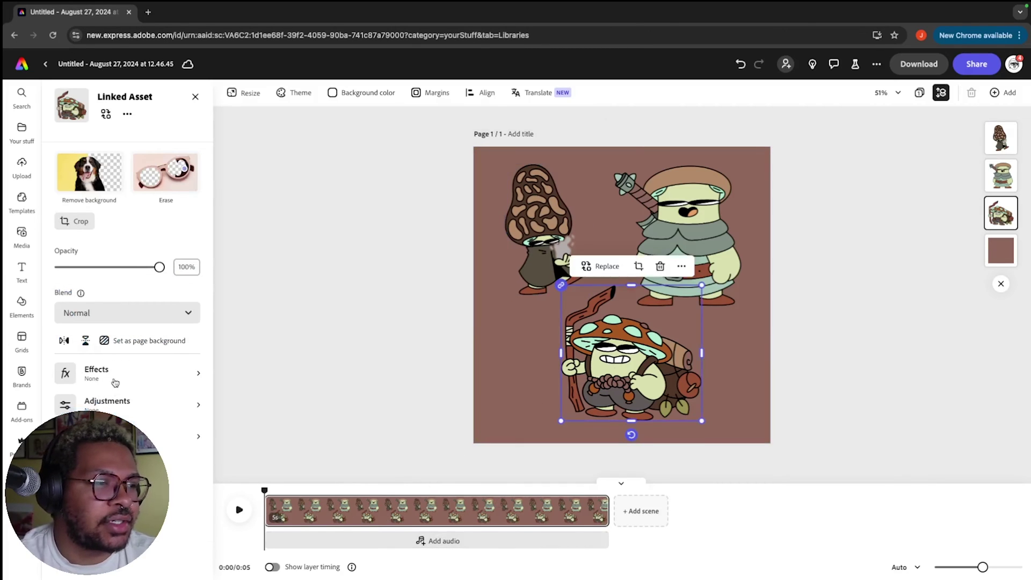
{"action": "left_click", "coordinate": [113, 436]}
{"action": "scroll", "coordinate": [166, 322], "scroll_direction": "down", "scroll_amount": 2}
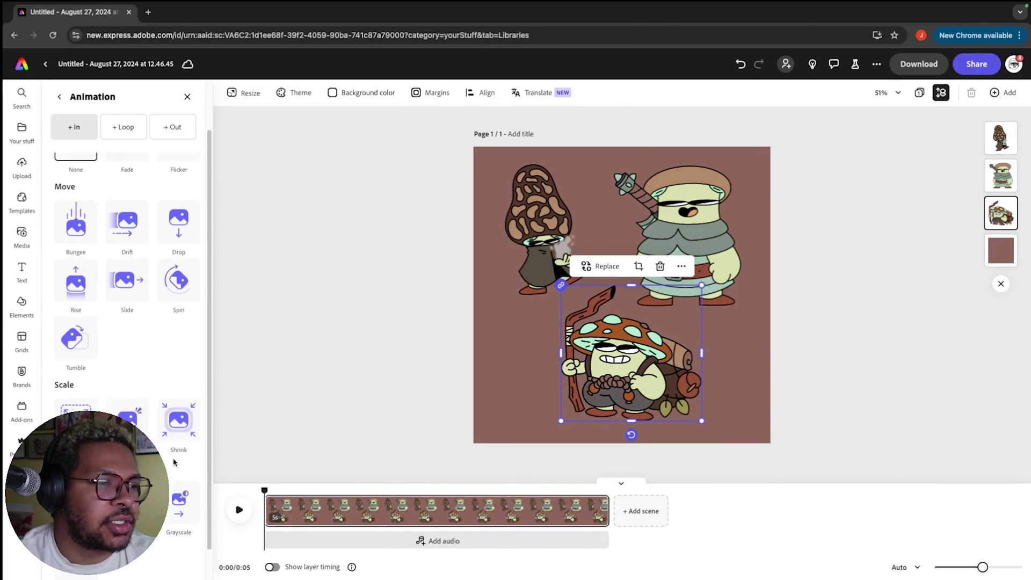
{"action": "left_click", "coordinate": [161, 125]}
{"action": "left_click", "coordinate": [128, 127]}
{"action": "left_click", "coordinate": [76, 415]}
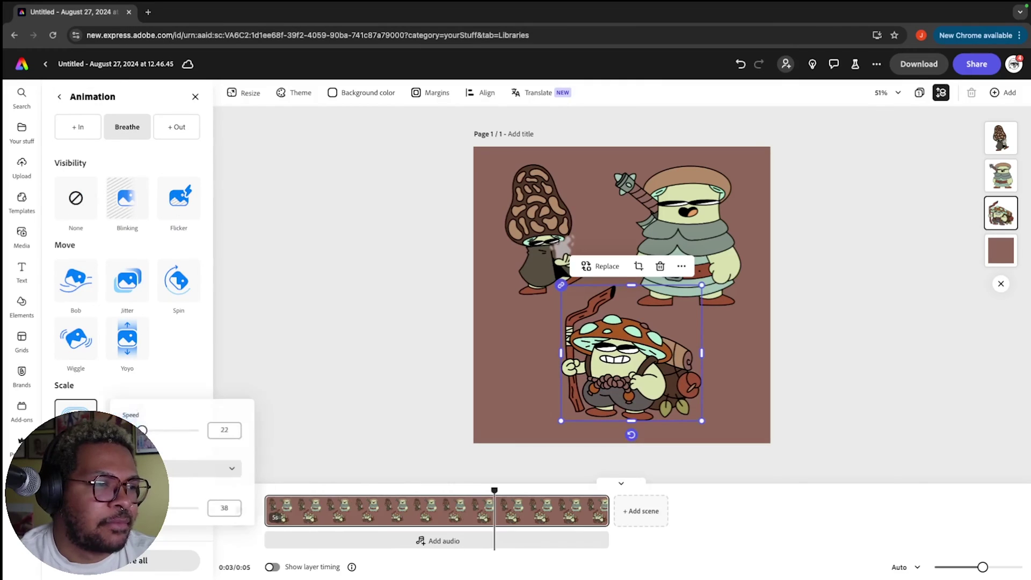
Step: Preview the character animations by playing the scene from the start of the timeline
{"action": "left_click_drag", "start_coordinate": [495, 491], "coordinate": [267, 466]}
{"action": "left_click", "coordinate": [240, 510]}
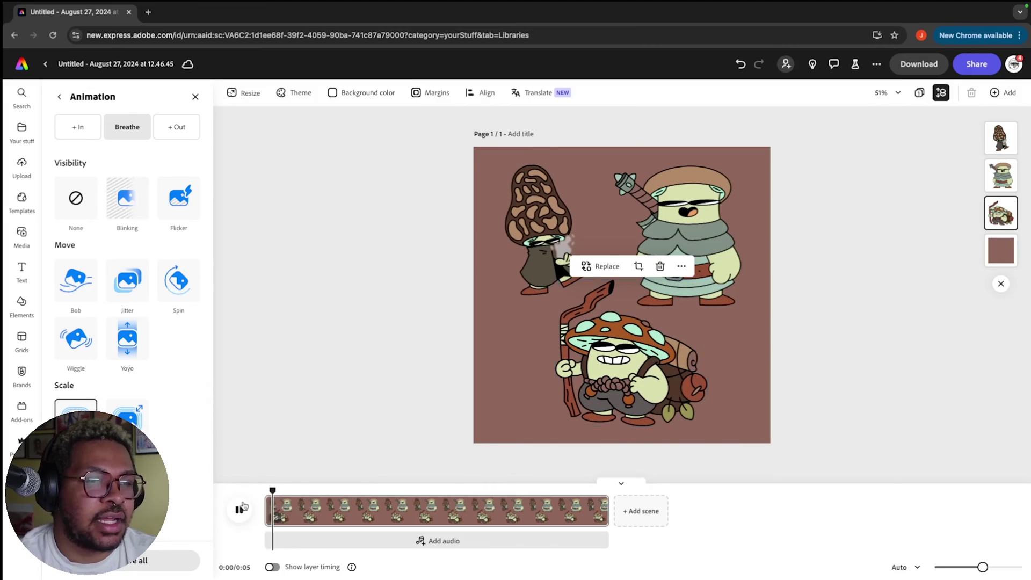
{"action": "left_click", "coordinate": [685, 378]}
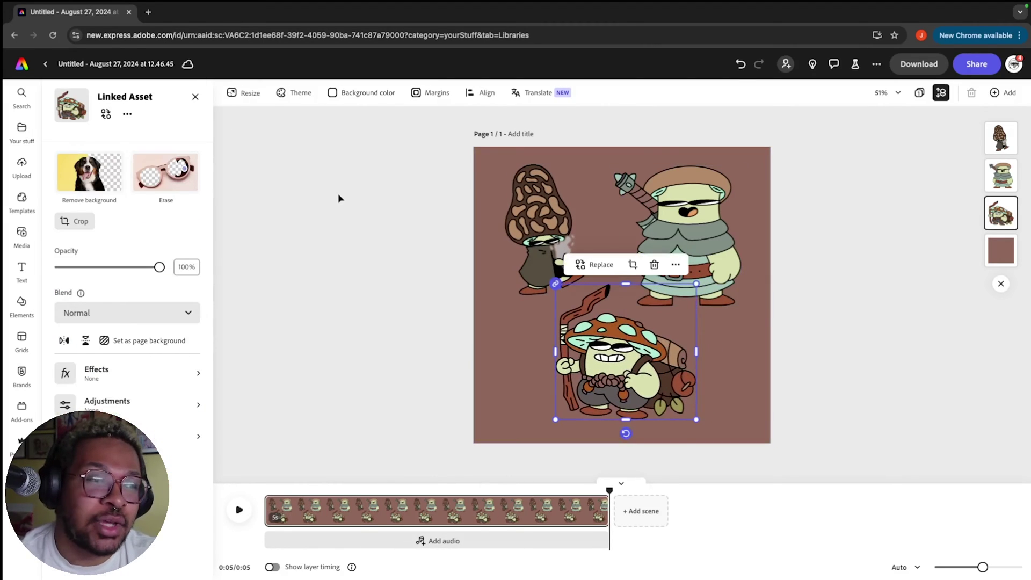
{"action": "left_click", "coordinate": [301, 189]}
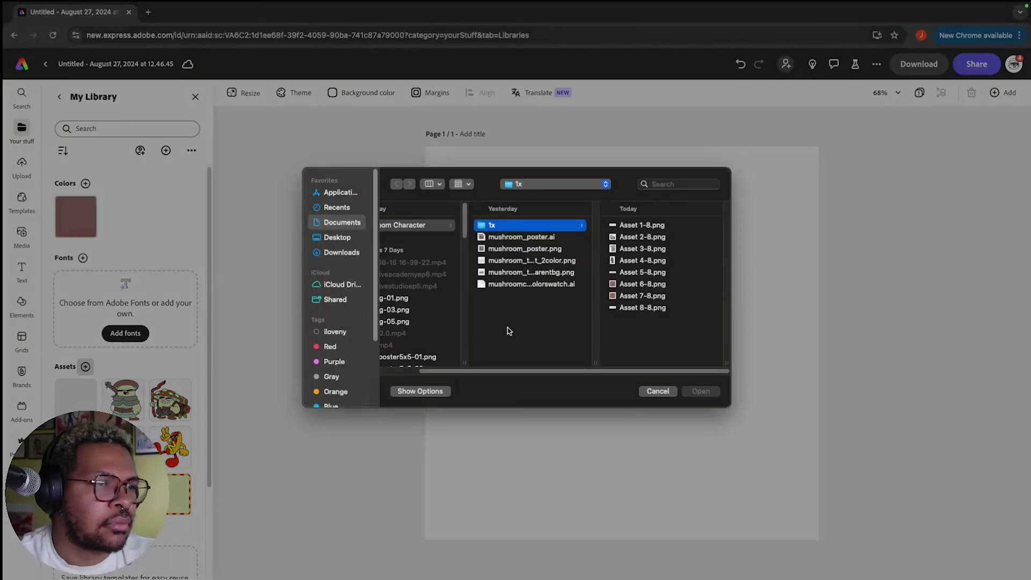
Step: Add the exported artwork PNGs from the 1x folder to the library's assets
{"action": "left_click", "coordinate": [640, 285]}
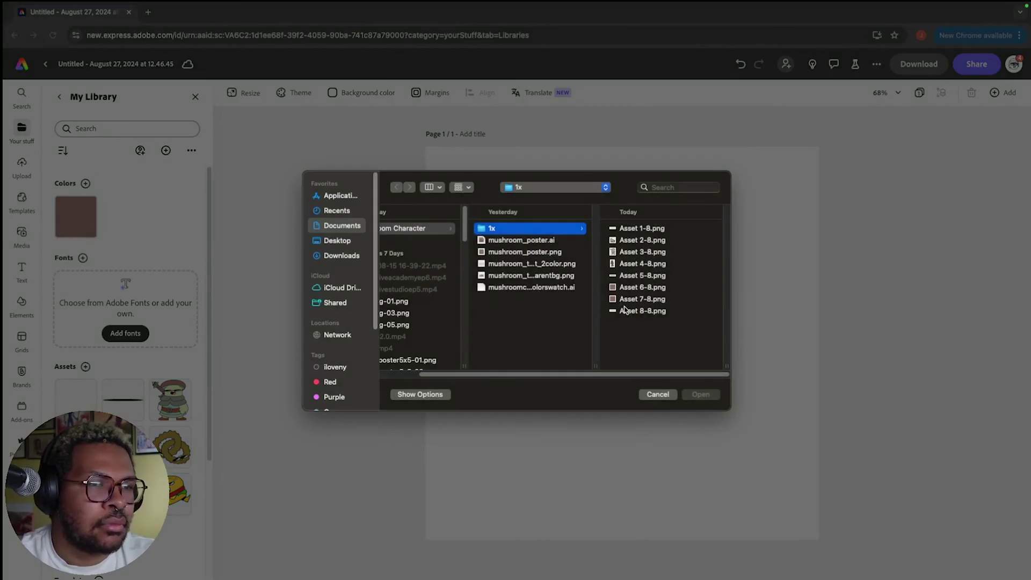
{"action": "left_click", "coordinate": [585, 311]}
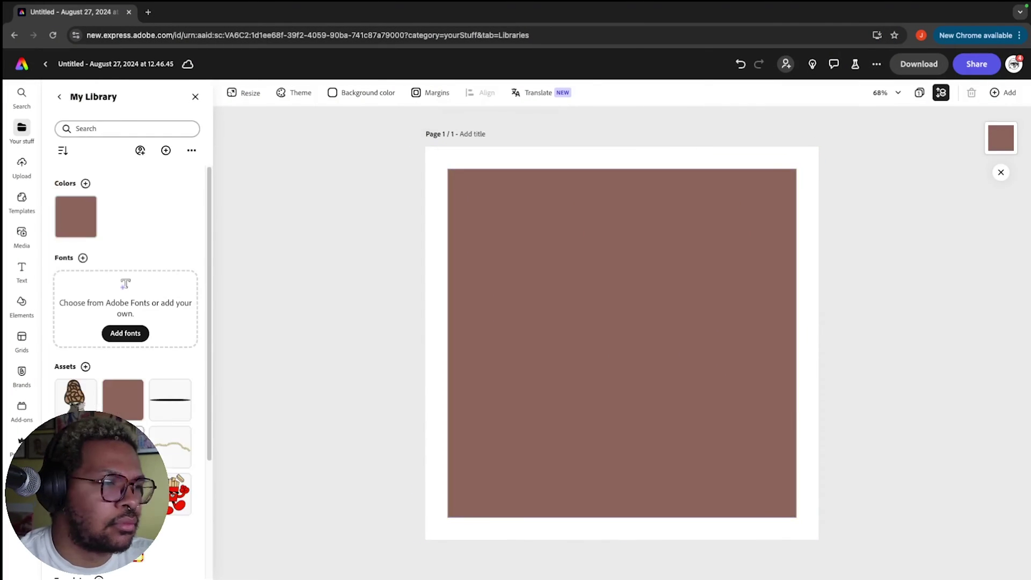
Step: Place the black ground shadow on the brown square and stack the staff carrier in front of the mace carrier
{"action": "left_click_drag", "start_coordinate": [170, 401], "coordinate": [608, 397]}
{"action": "mouse_move", "coordinate": [608, 396]}
{"action": "left_mouse_down"}
{"action": "mouse_move", "coordinate": [653, 393]}
{"action": "mouse_move", "coordinate": [622, 409]}
{"action": "left_mouse_up"}
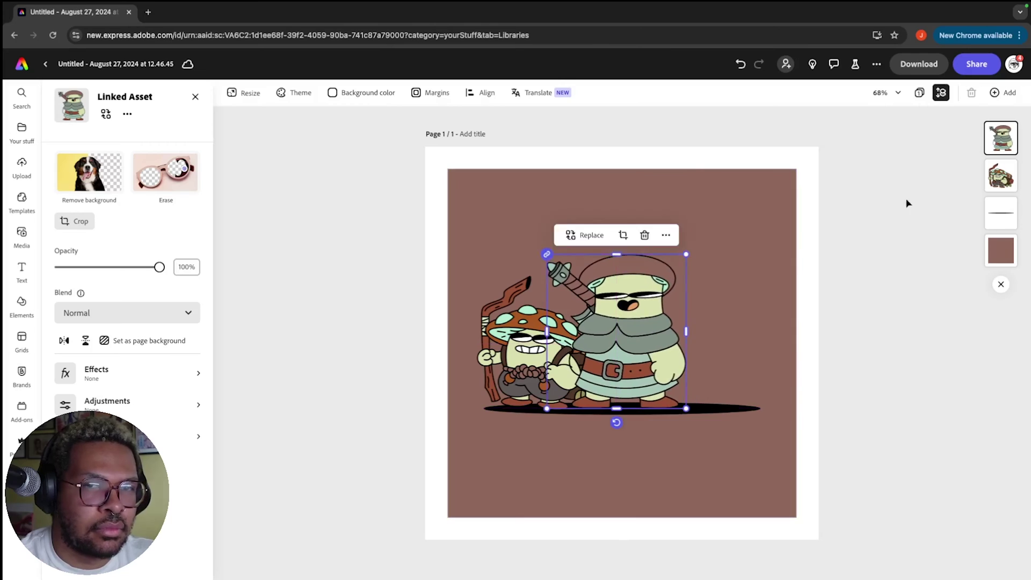
{"action": "left_click", "coordinate": [1001, 176]}
{"action": "left_click_drag", "start_coordinate": [1001, 176], "coordinate": [1001, 138]}
{"action": "left_click", "coordinate": [892, 226]}
{"action": "left_click", "coordinate": [333, 371]}
{"action": "left_click_drag", "start_coordinate": [628, 333], "coordinate": [693, 376]}
{"action": "left_click_drag", "start_coordinate": [755, 241], "coordinate": [725, 293]}
{"action": "key", "text": "super+z"}
{"action": "key", "text": "super+z"}
Step: Add the morel mushroom from the library, shrink it and stand it on the shadow beside the mace carrier
{"action": "left_click_drag", "start_coordinate": [75, 400], "coordinate": [705, 289]}
{"action": "left_click_drag", "start_coordinate": [765, 227], "coordinate": [744, 279]}
{"action": "left_click", "coordinate": [858, 261]}
{"action": "left_click_drag", "start_coordinate": [705, 343], "coordinate": [715, 345]}
{"action": "left_click", "coordinate": [333, 371]}
Step: Add the arched "dreams take root, where mushrooms bloom!" lettering from the library and enlarge it to span above the three characters
{"action": "left_click_drag", "start_coordinate": [172, 447], "coordinate": [649, 275]}
{"action": "left_click_drag", "start_coordinate": [650, 275], "coordinate": [591, 275]}
{"action": "left_click_drag", "start_coordinate": [685, 253], "coordinate": [759, 238]}
{"action": "left_click_drag", "start_coordinate": [714, 270], "coordinate": [696, 264]}
{"action": "left_click_drag", "start_coordinate": [608, 309], "coordinate": [610, 308]}
{"action": "left_click_drag", "start_coordinate": [654, 238], "coordinate": [656, 256]}
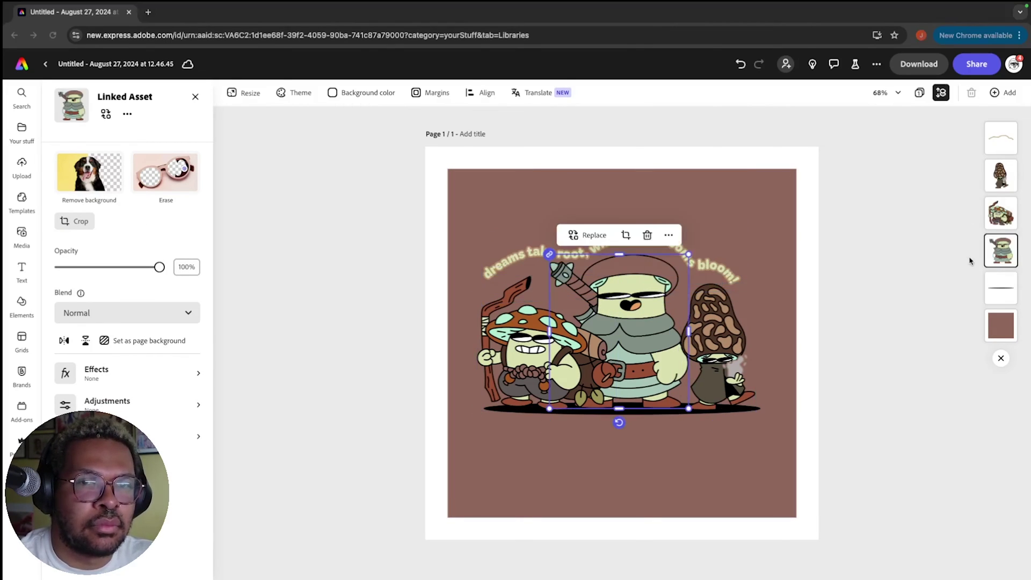
Step: Select all the artwork and shift the lettering, characters and shadow down together to sit centred in the brown square
{"action": "key", "text": "ctrl+a"}
{"action": "left_click_drag", "start_coordinate": [623, 361], "coordinate": [626, 370]}
{"action": "left_click", "coordinate": [860, 387]}
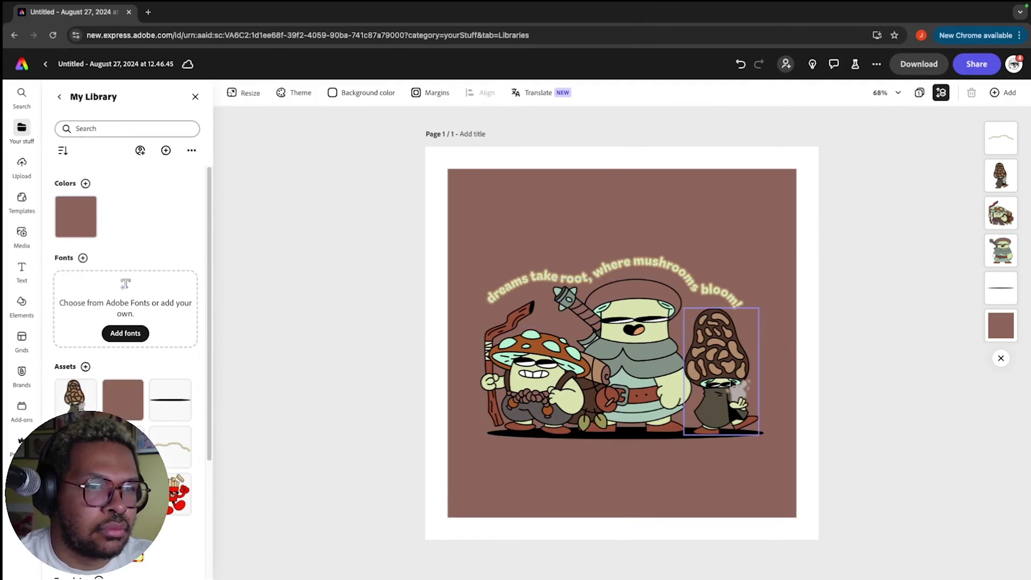
Step: Apply the Bob loop animation instead of Yoyo to the staff carrier and reduce its intensity and speed
{"action": "left_click", "coordinate": [542, 373]}
{"action": "left_click", "coordinate": [128, 346]}
{"action": "left_click", "coordinate": [132, 281]}
{"action": "left_click", "coordinate": [127, 127]}
{"action": "left_click", "coordinate": [131, 210]}
{"action": "left_click", "coordinate": [127, 339]}
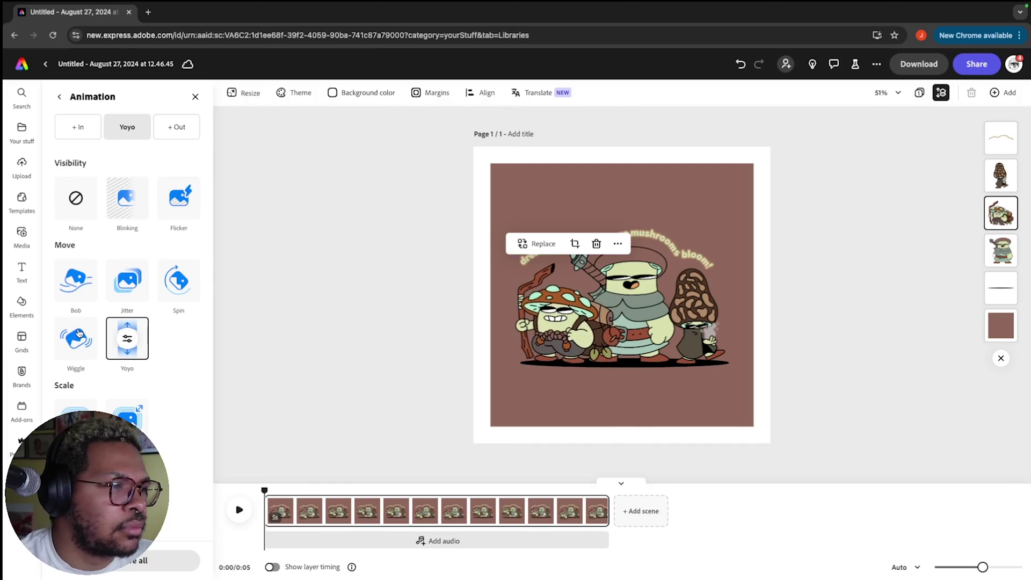
{"action": "left_click", "coordinate": [79, 296]}
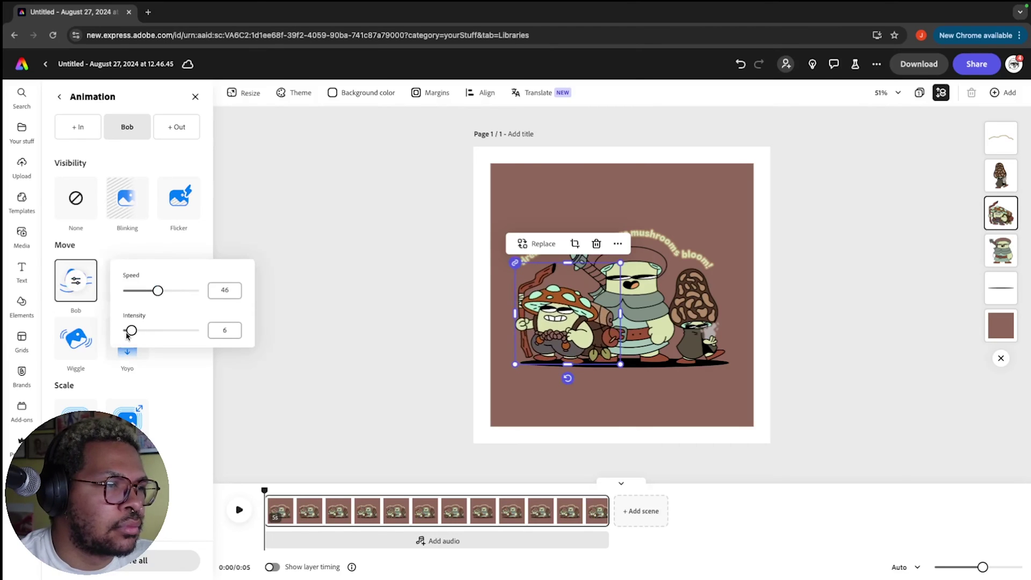
{"action": "left_click_drag", "start_coordinate": [126, 336], "coordinate": [124, 336]}
{"action": "left_click", "coordinate": [224, 331]}
{"action": "left_click_drag", "start_coordinate": [158, 292], "coordinate": [146, 292]}
Step: Apply the Wiggle loop animation to the mace carrier with a low intensity of about 9
{"action": "left_click", "coordinate": [634, 317]}
{"action": "left_click", "coordinate": [112, 136]}
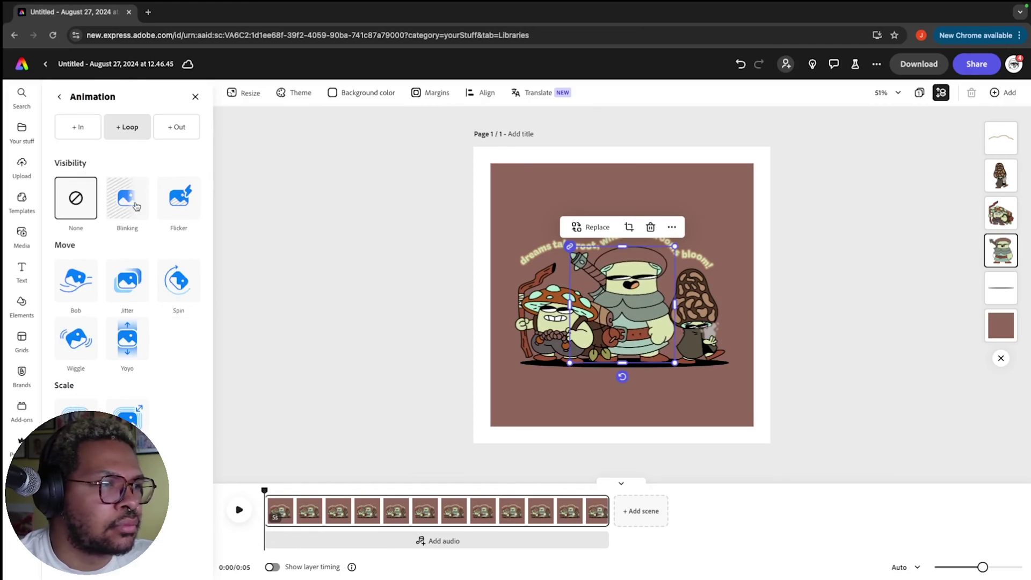
{"action": "left_click", "coordinate": [79, 342]}
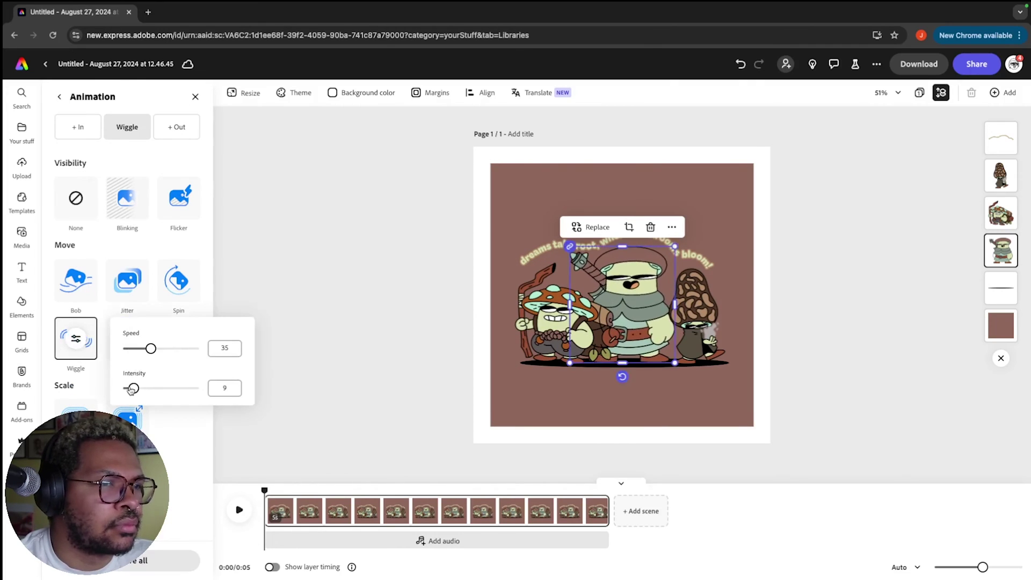
Step: Apply the Jitter loop animation to the morel mushroom
{"action": "left_click", "coordinate": [695, 312]}
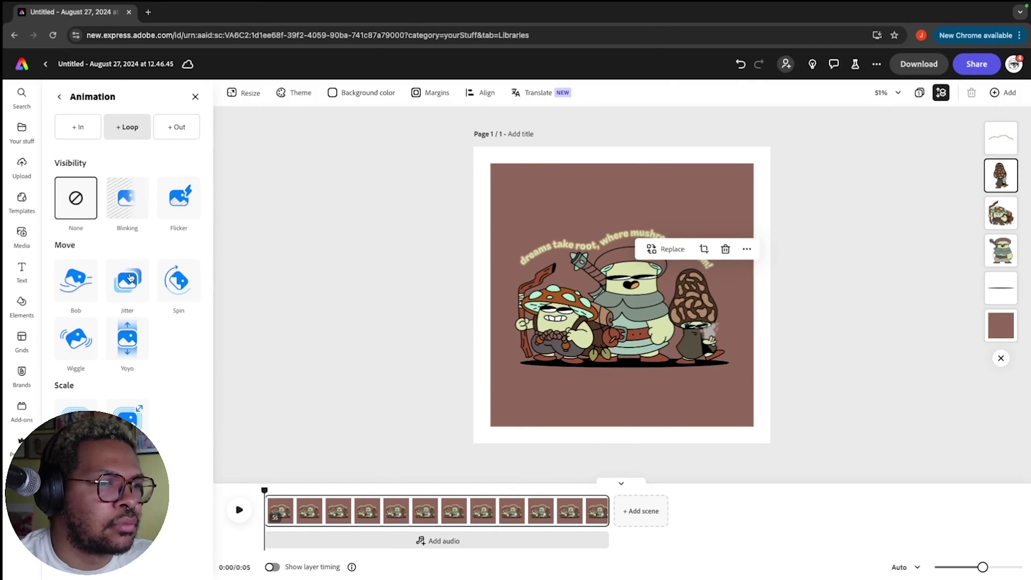
{"action": "left_click", "coordinate": [128, 280]}
{"action": "left_click", "coordinate": [831, 327]}
Step: Apply the Rise entrance animation to the arched lettering
{"action": "left_click", "coordinate": [618, 239]}
{"action": "left_click", "coordinate": [107, 434]}
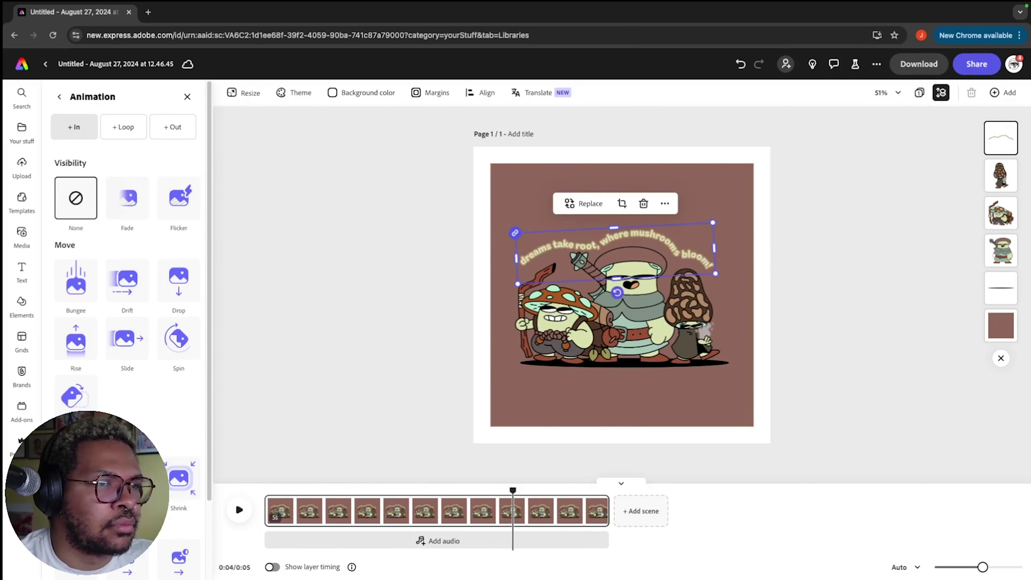
{"action": "scroll", "coordinate": [127, 323], "scroll_direction": "down", "scroll_amount": 3}
{"action": "scroll", "coordinate": [178, 408], "scroll_direction": "down", "scroll_amount": 1}
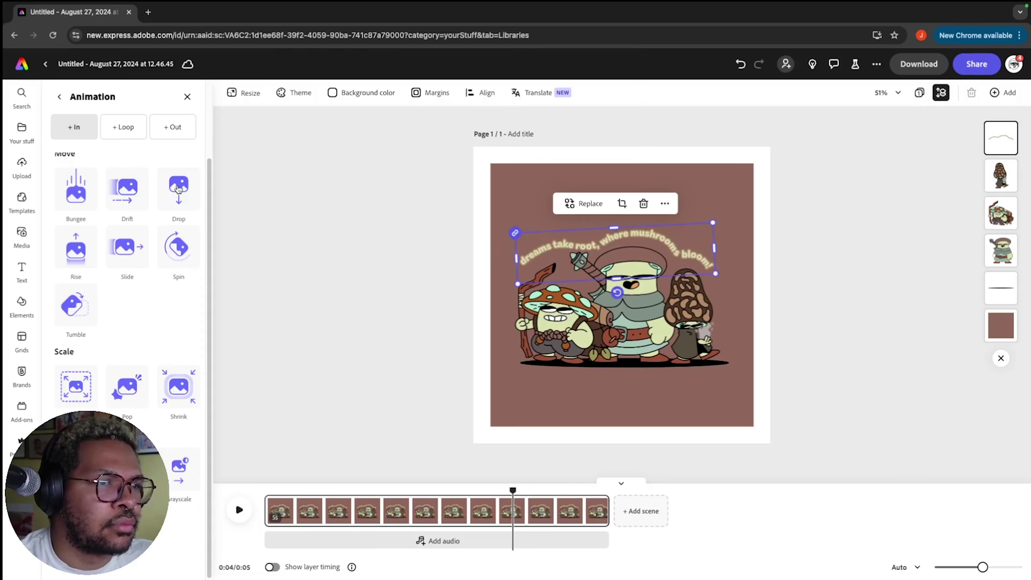
{"action": "left_click", "coordinate": [76, 247]}
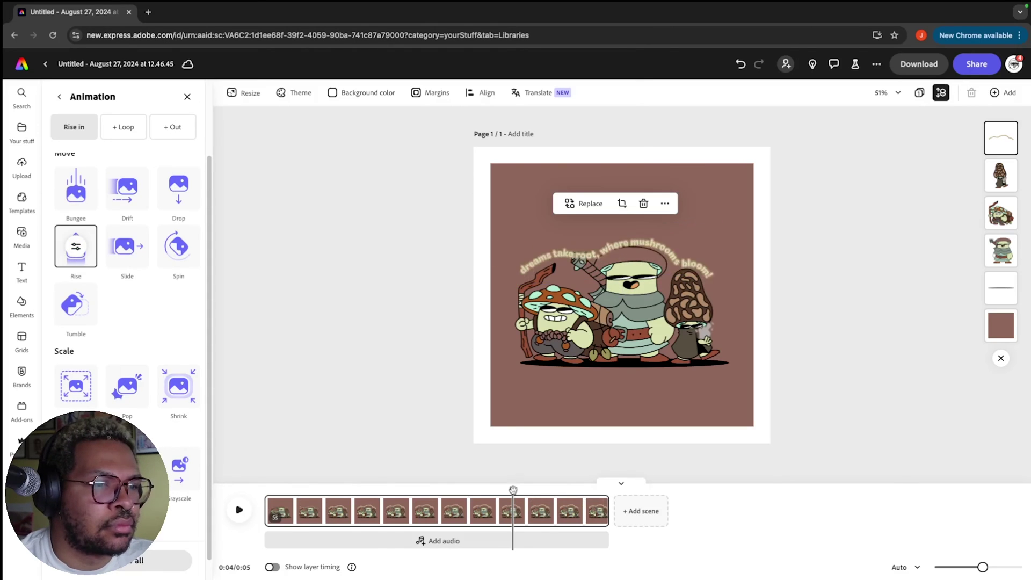
Step: Play the finished scene from the start to review all the animations together
{"action": "left_click", "coordinate": [754, 367]}
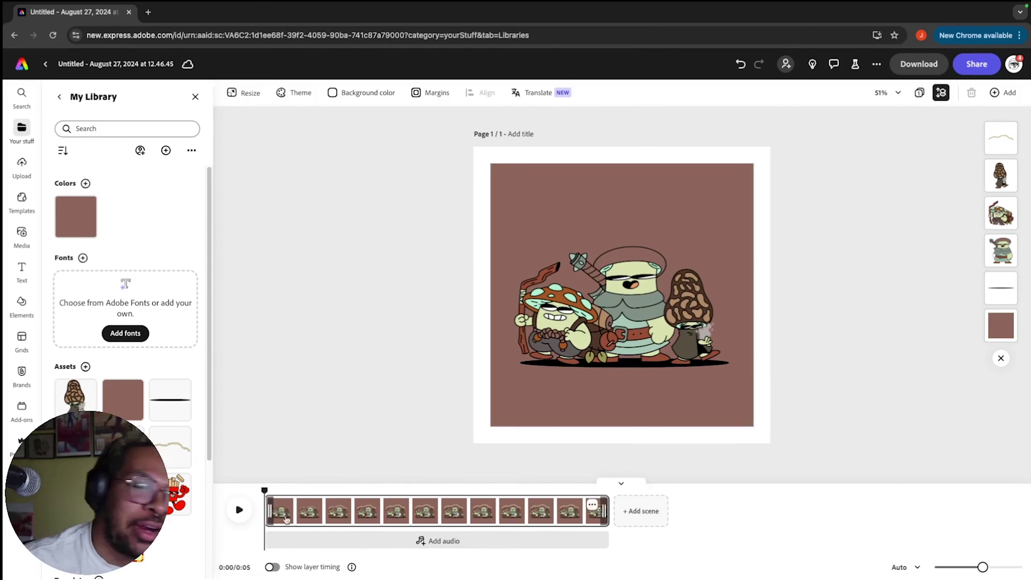
{"action": "left_click", "coordinate": [239, 509]}
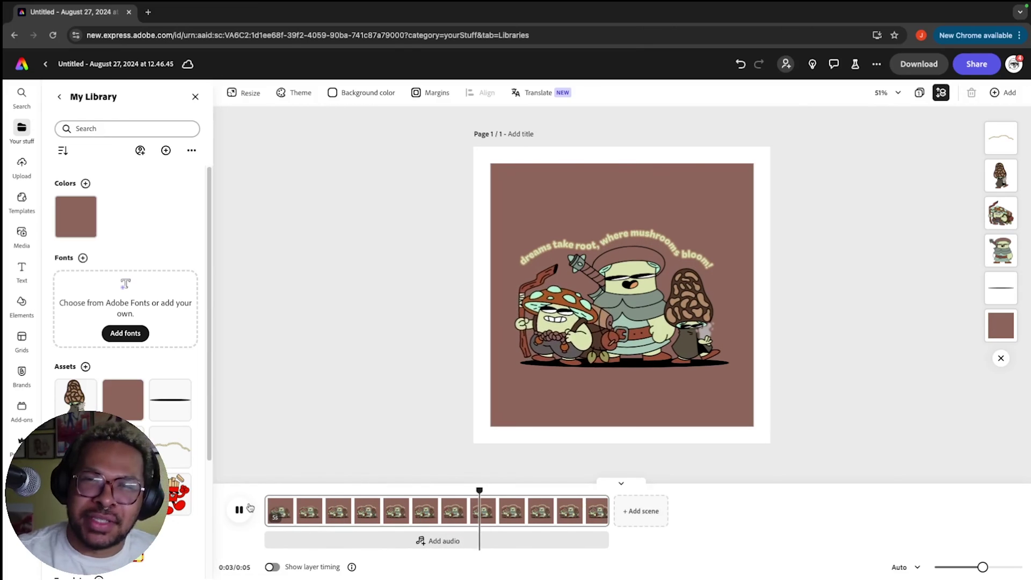